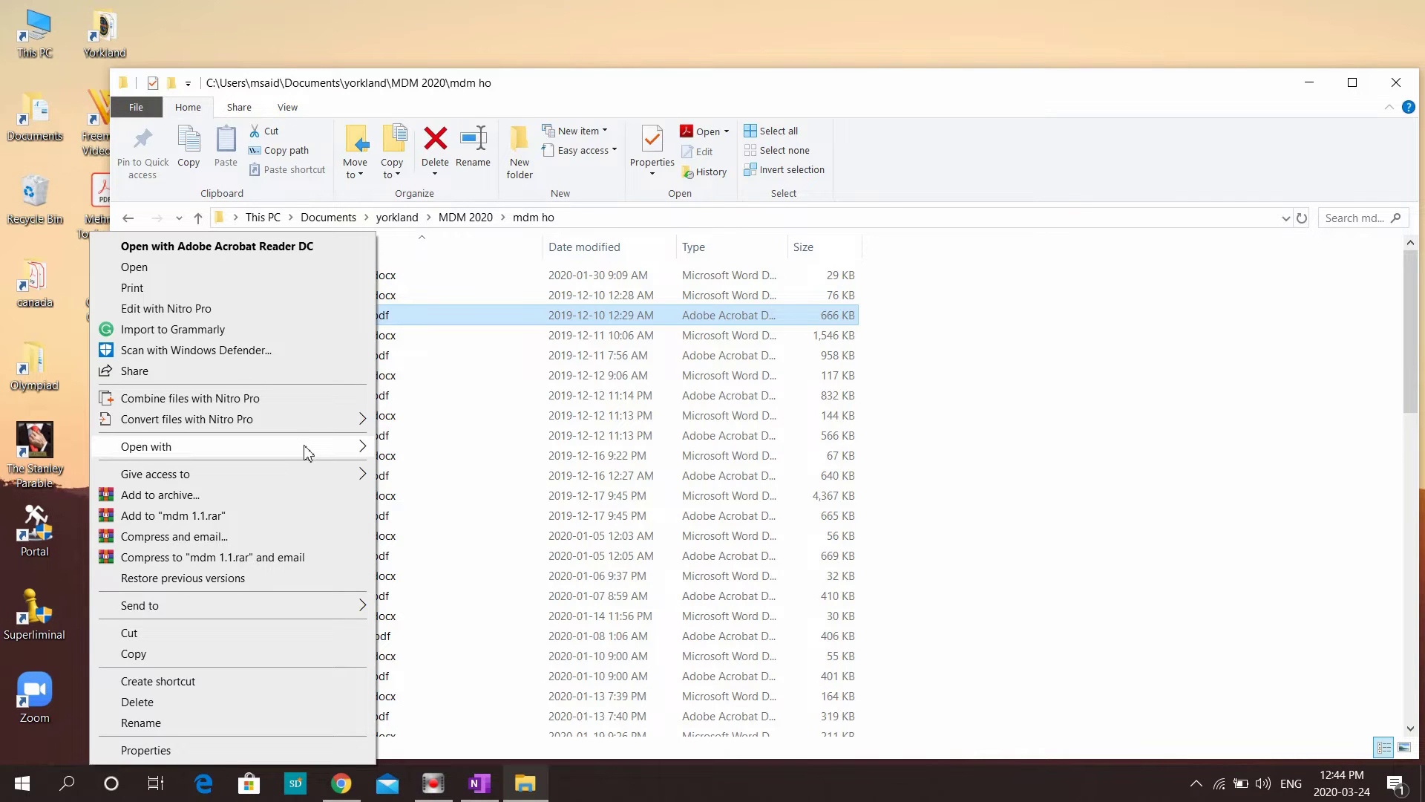
# Open mdm 1.1.pdf in Nitro Pro and switch to the Review > Drawing tool
pyautogui.moveTo(303, 447)
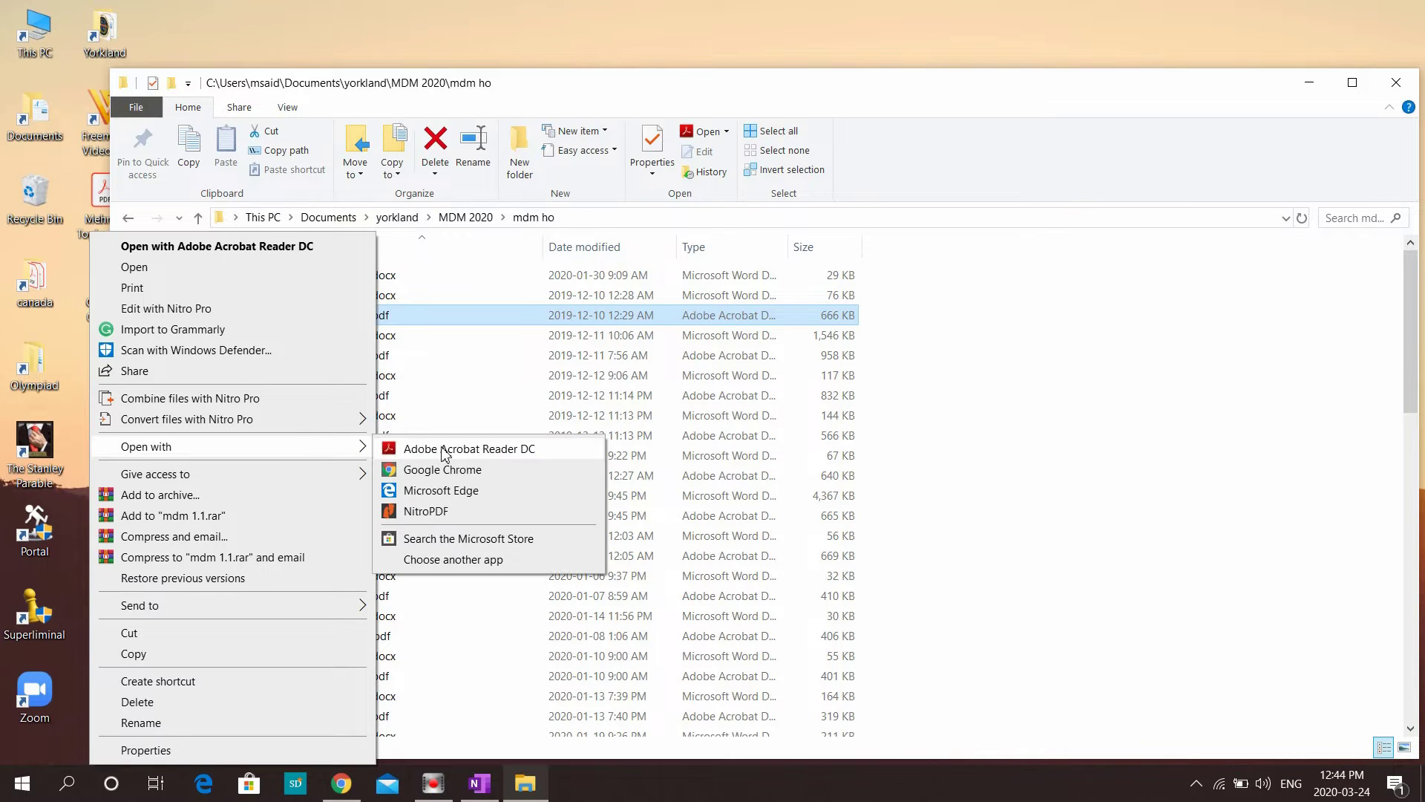
pyautogui.click(426, 511)
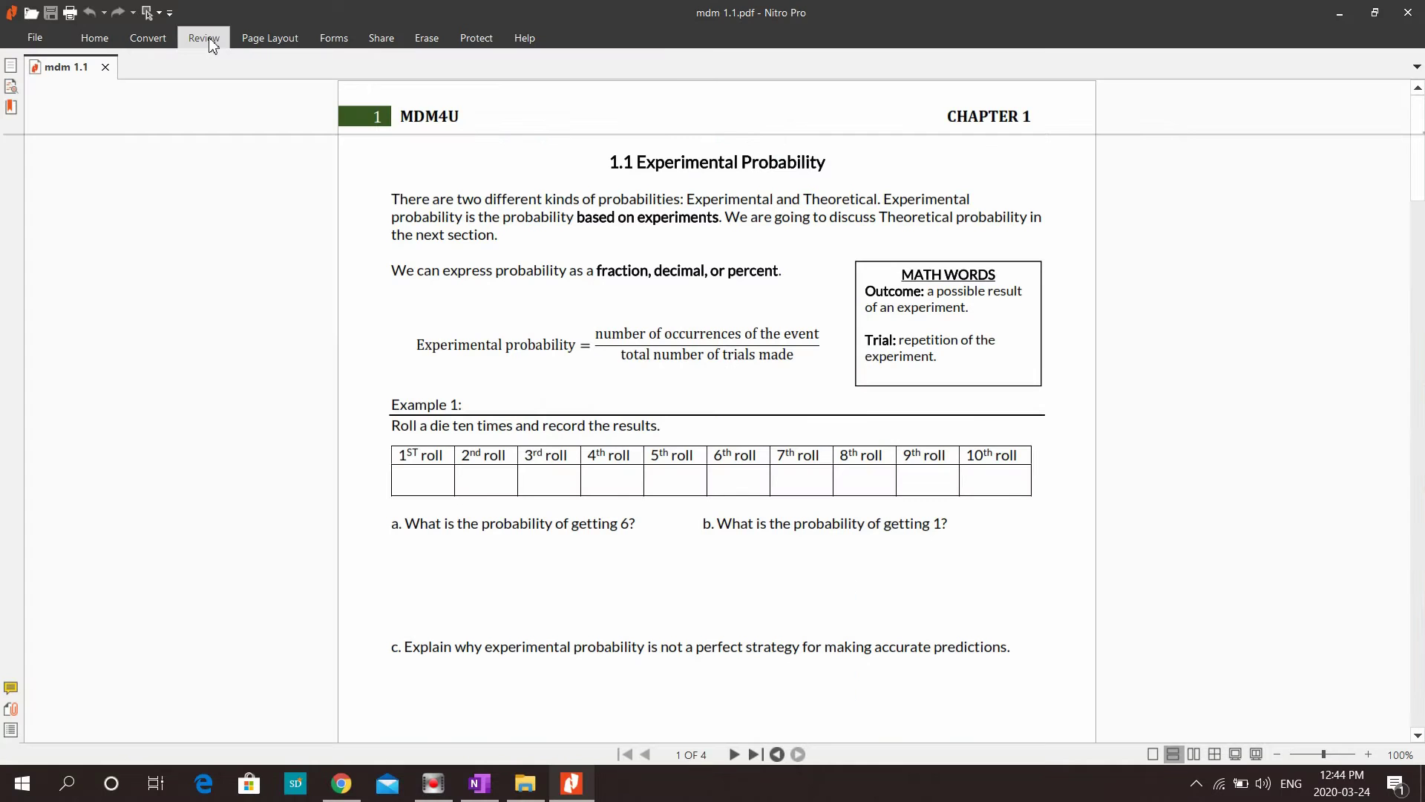
pyautogui.click(231, 40)
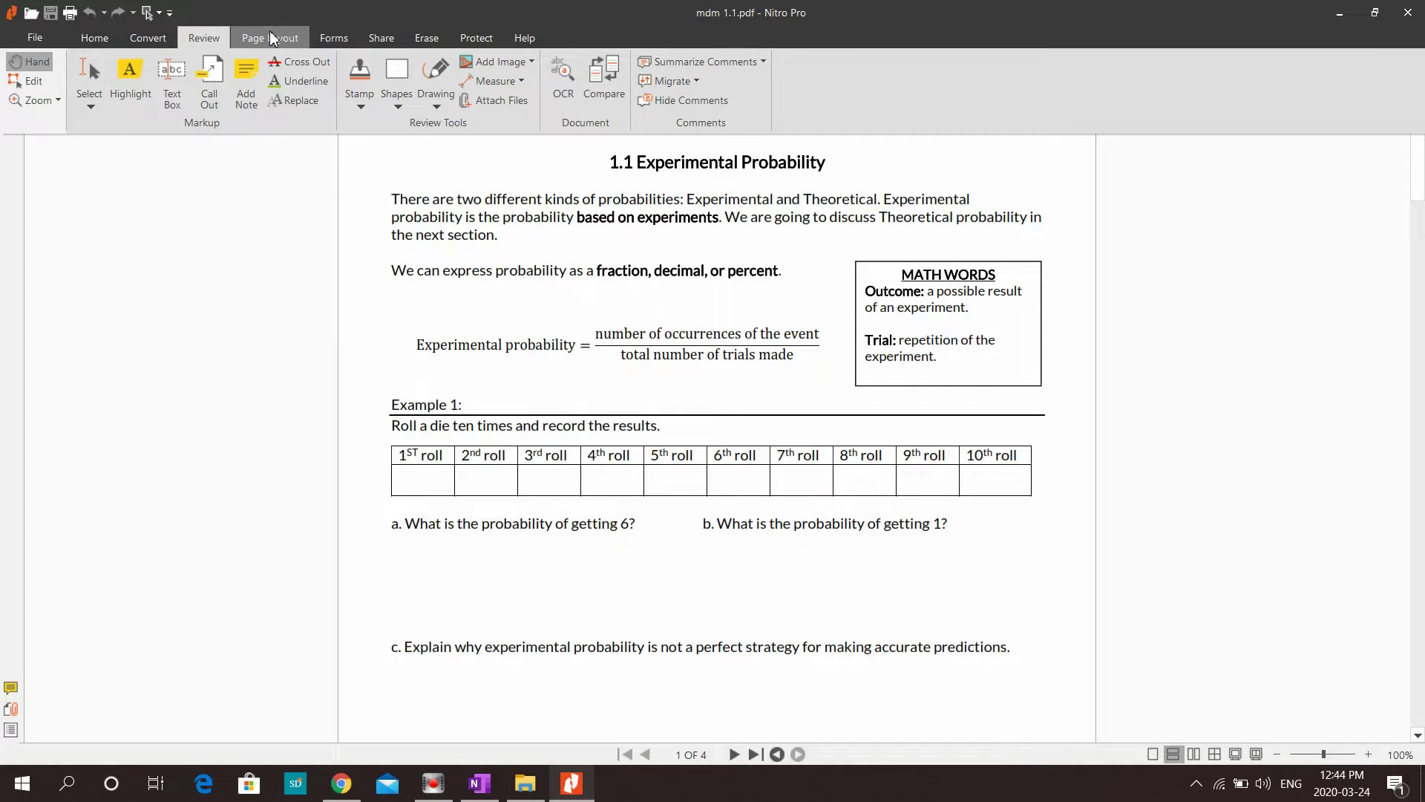
pyautogui.click(436, 74)
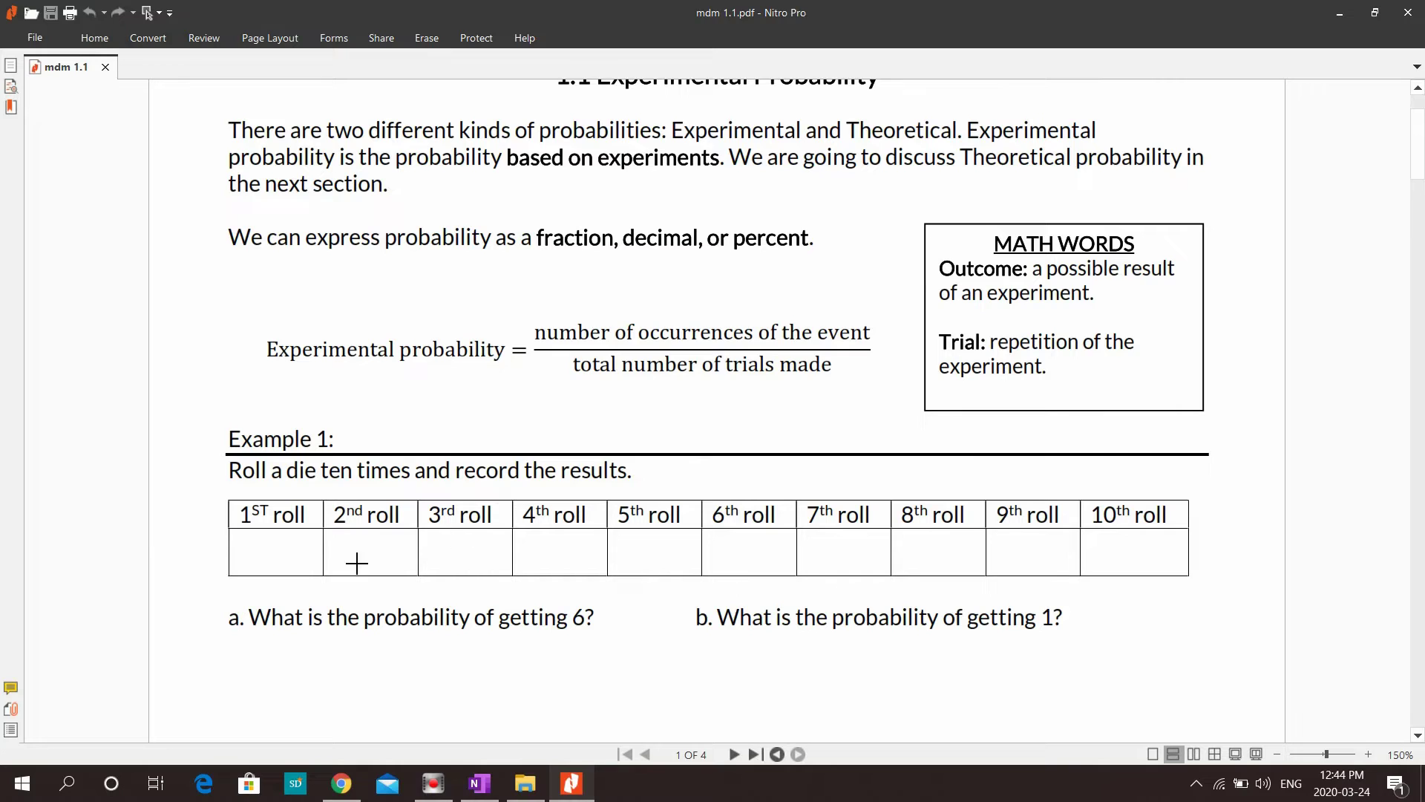
# Handwrite the die rolls 3, 2, 6, 4, 5, 1, 1, 4, 2, 6 into the Example 1 table
pyautogui.moveTo(276, 553); pyautogui.dragTo(271, 564)
pyautogui.moveTo(381, 581); pyautogui.dragTo(375, 564)
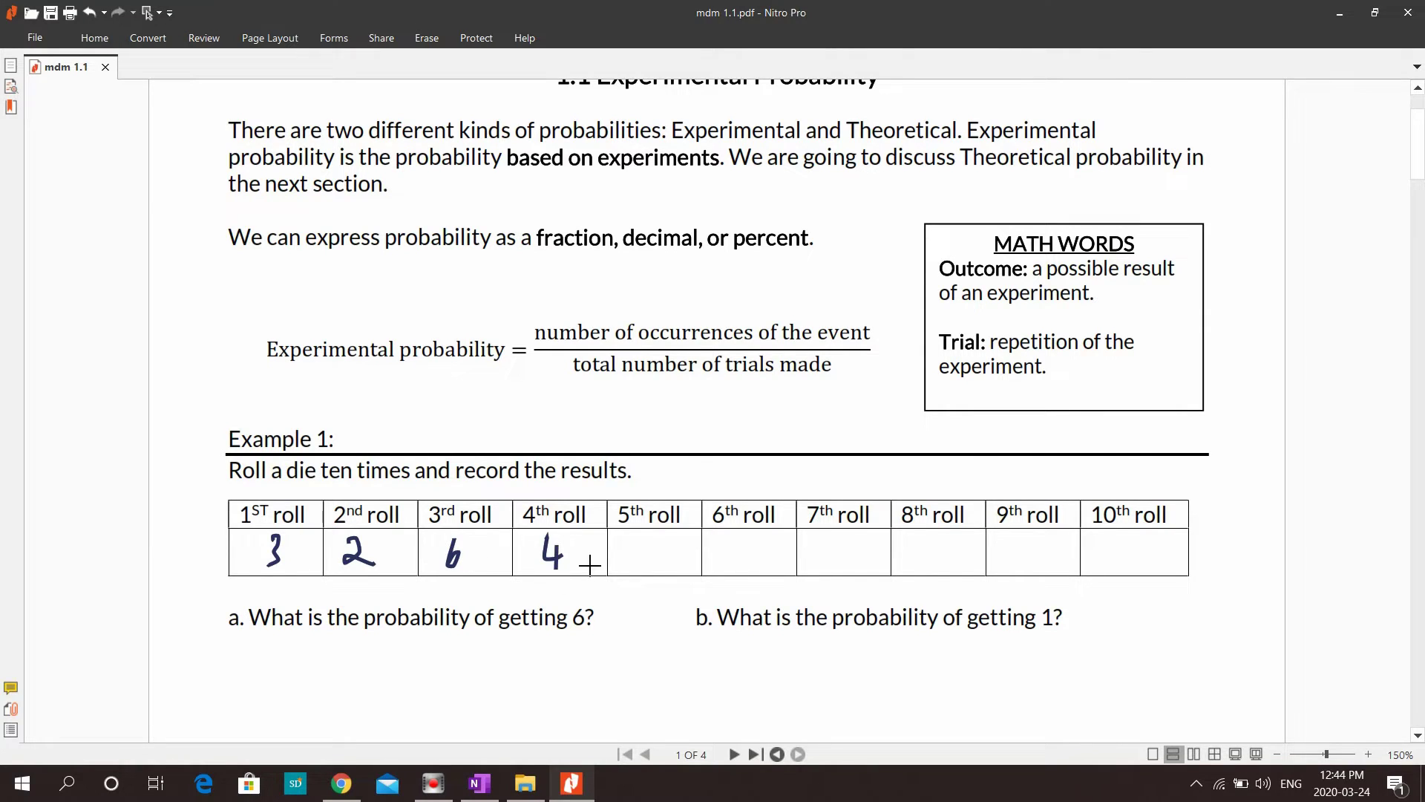
pyautogui.moveTo(651, 554); pyautogui.dragTo(637, 567)
pyautogui.moveTo(958, 568)
pyautogui.mouseDown()
pyautogui.moveTo(940, 569)
pyautogui.moveTo(1098, 573)
pyautogui.mouseUp()
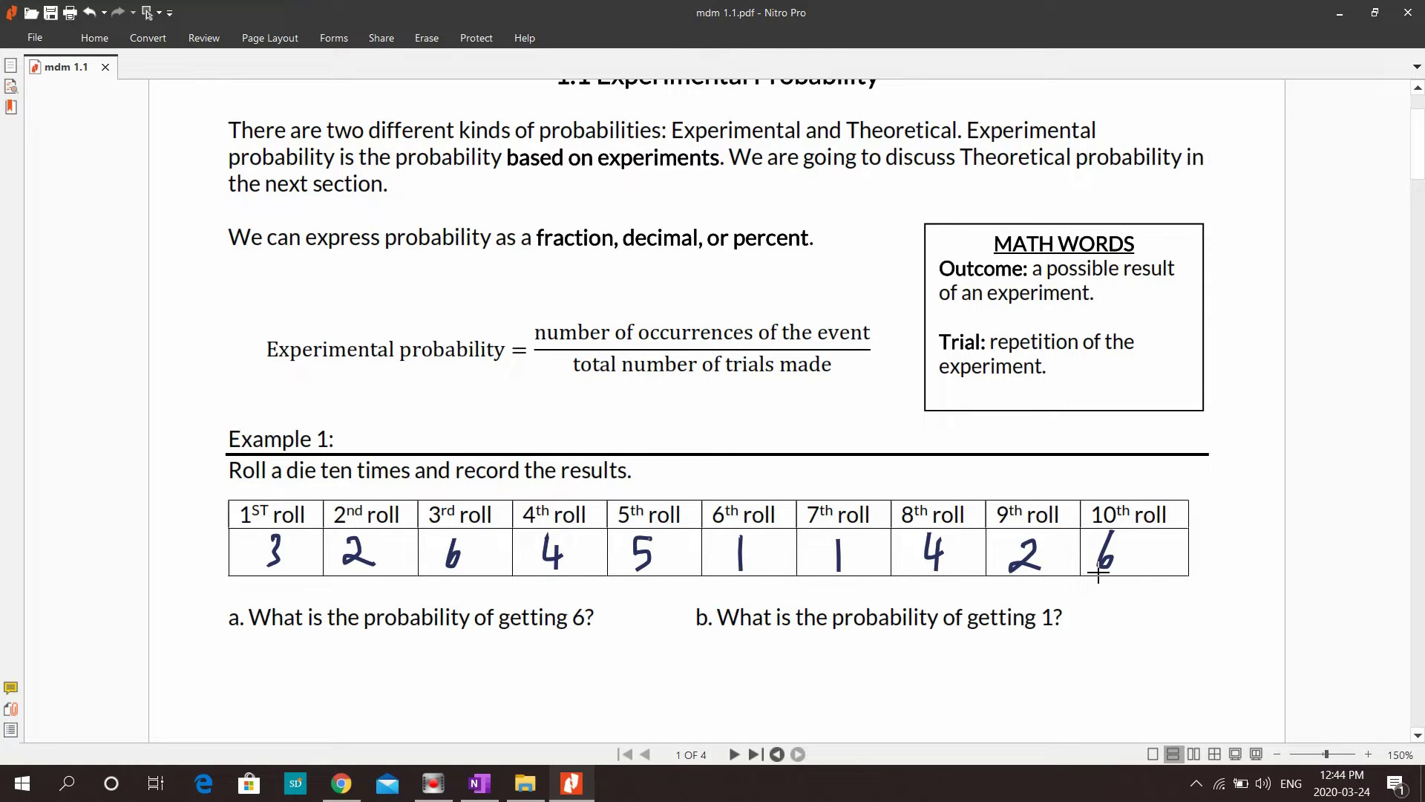
pyautogui.click(1417, 67)
pyautogui.click(188, 43)
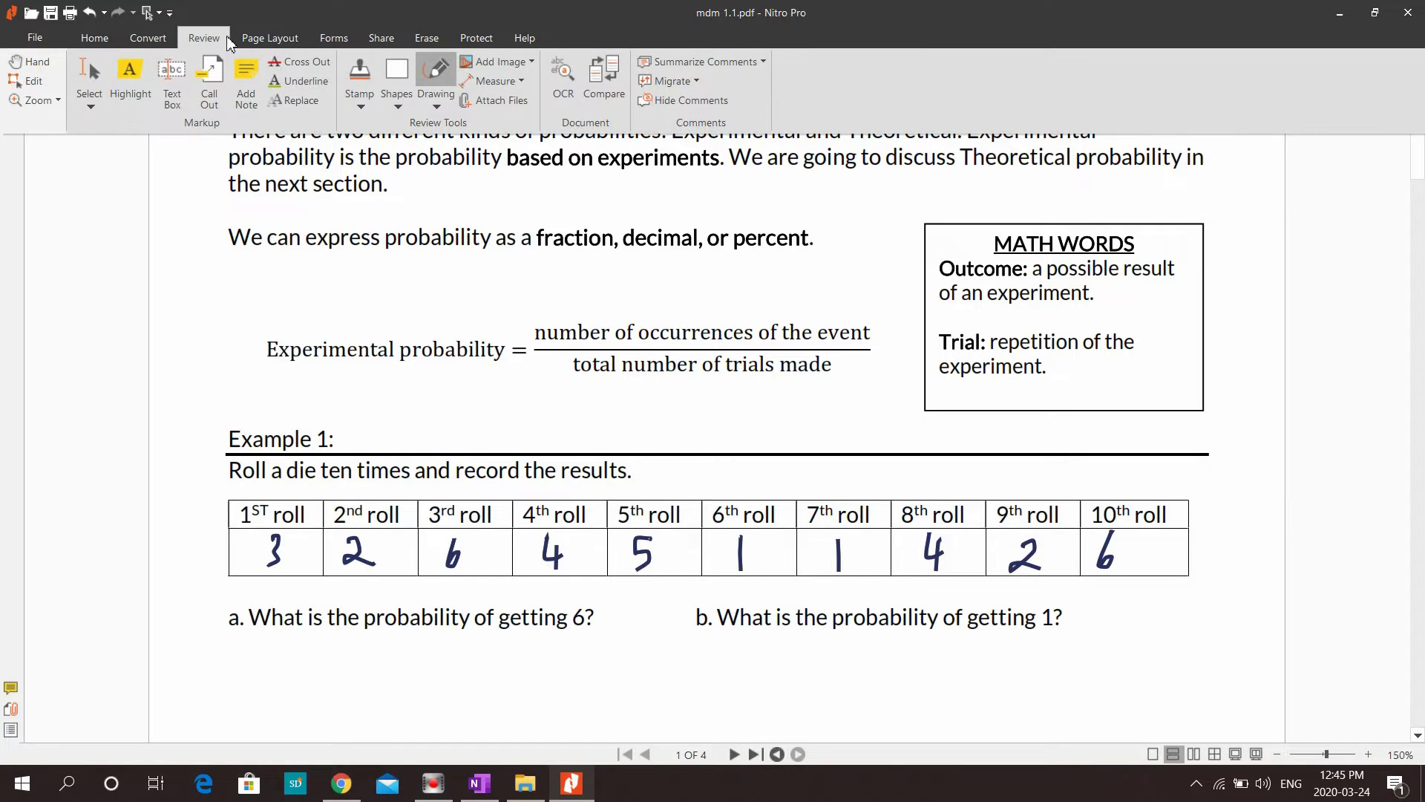
# Highlight 'fraction, decimal, or percent' and the formula's numerator in yellow
pyautogui.click(435, 107)
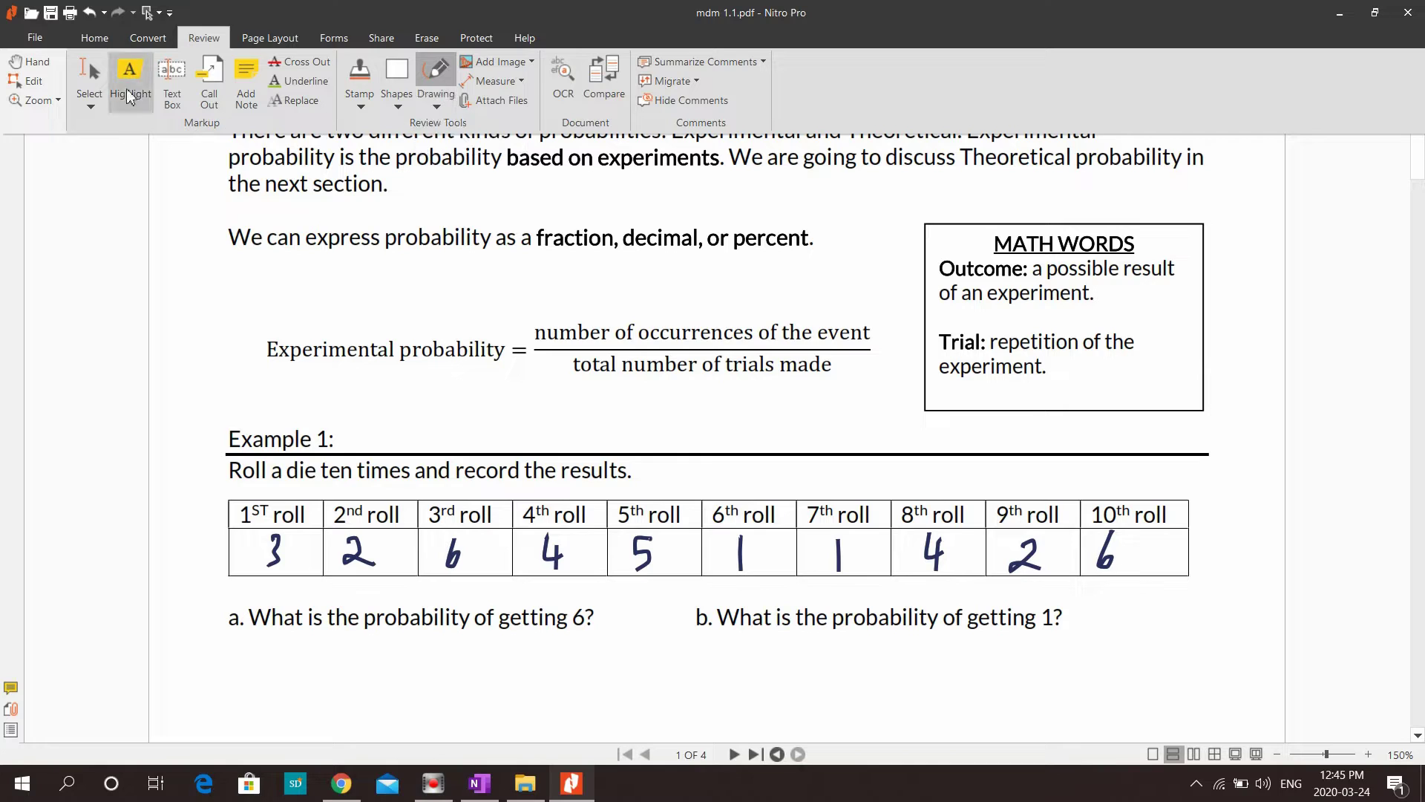
pyautogui.click(158, 104)
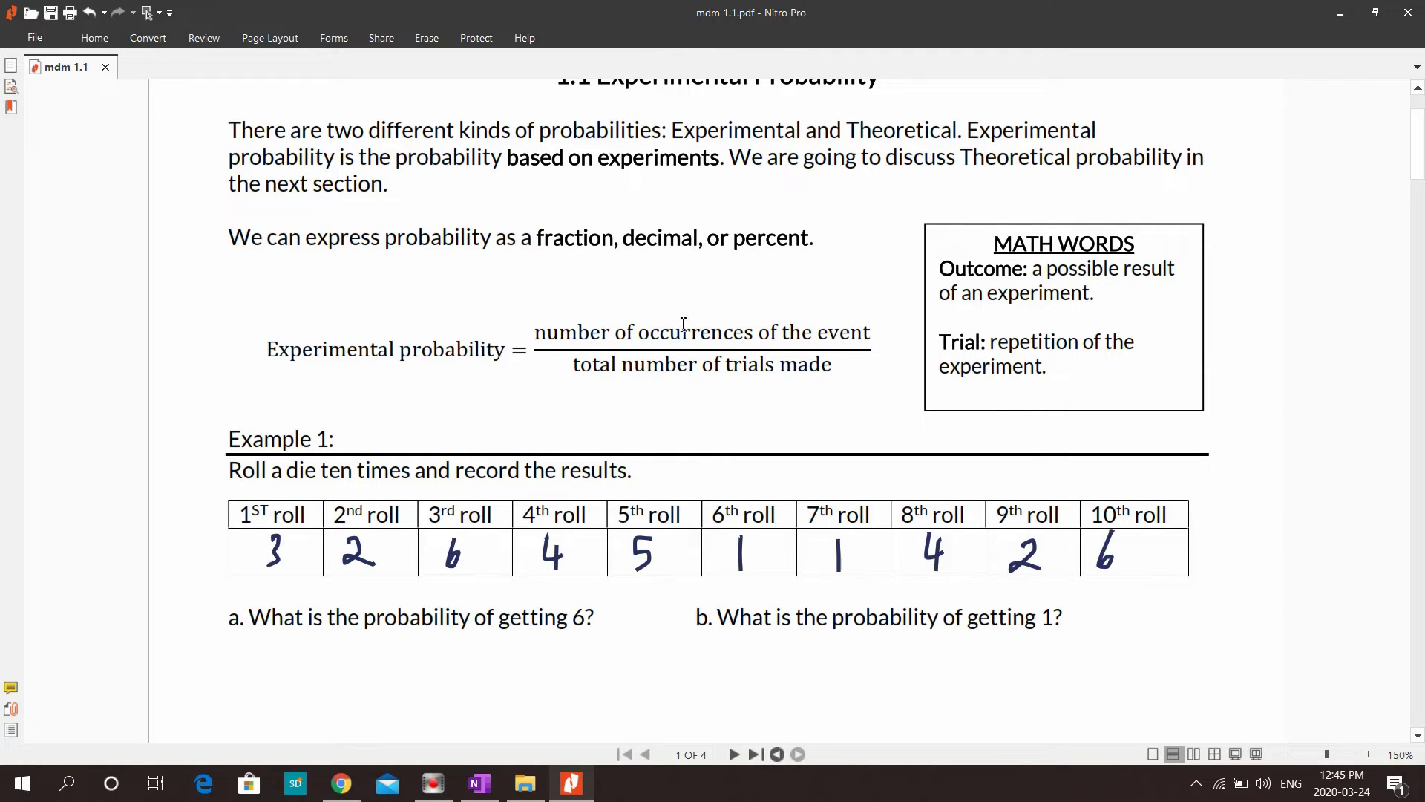
pyautogui.moveTo(554, 229); pyautogui.dragTo(817, 239)
pyautogui.moveTo(559, 332); pyautogui.dragTo(789, 334)
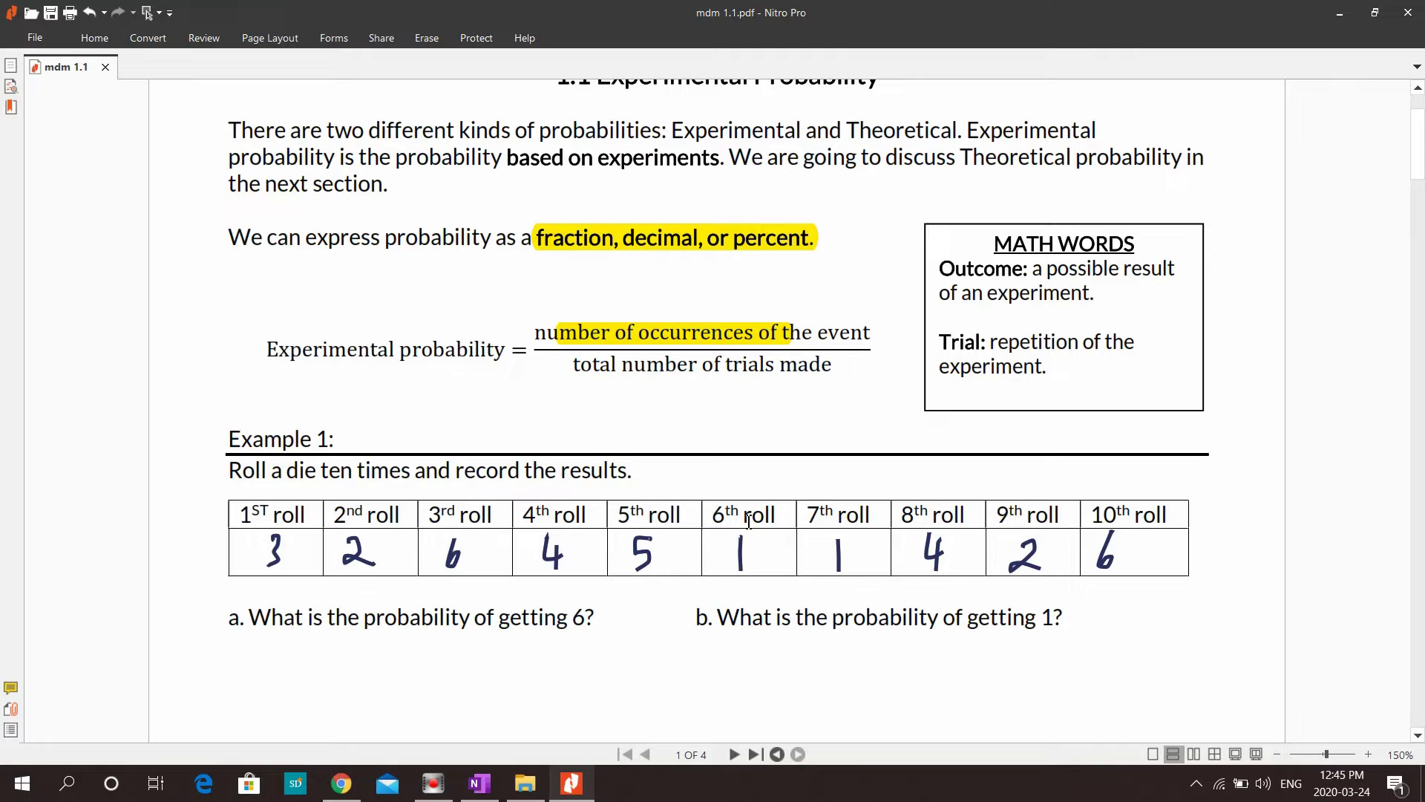
# Glance at the OneNote lesson, then switch to Chrome's pdf annotator search results
pyautogui.click(479, 783)
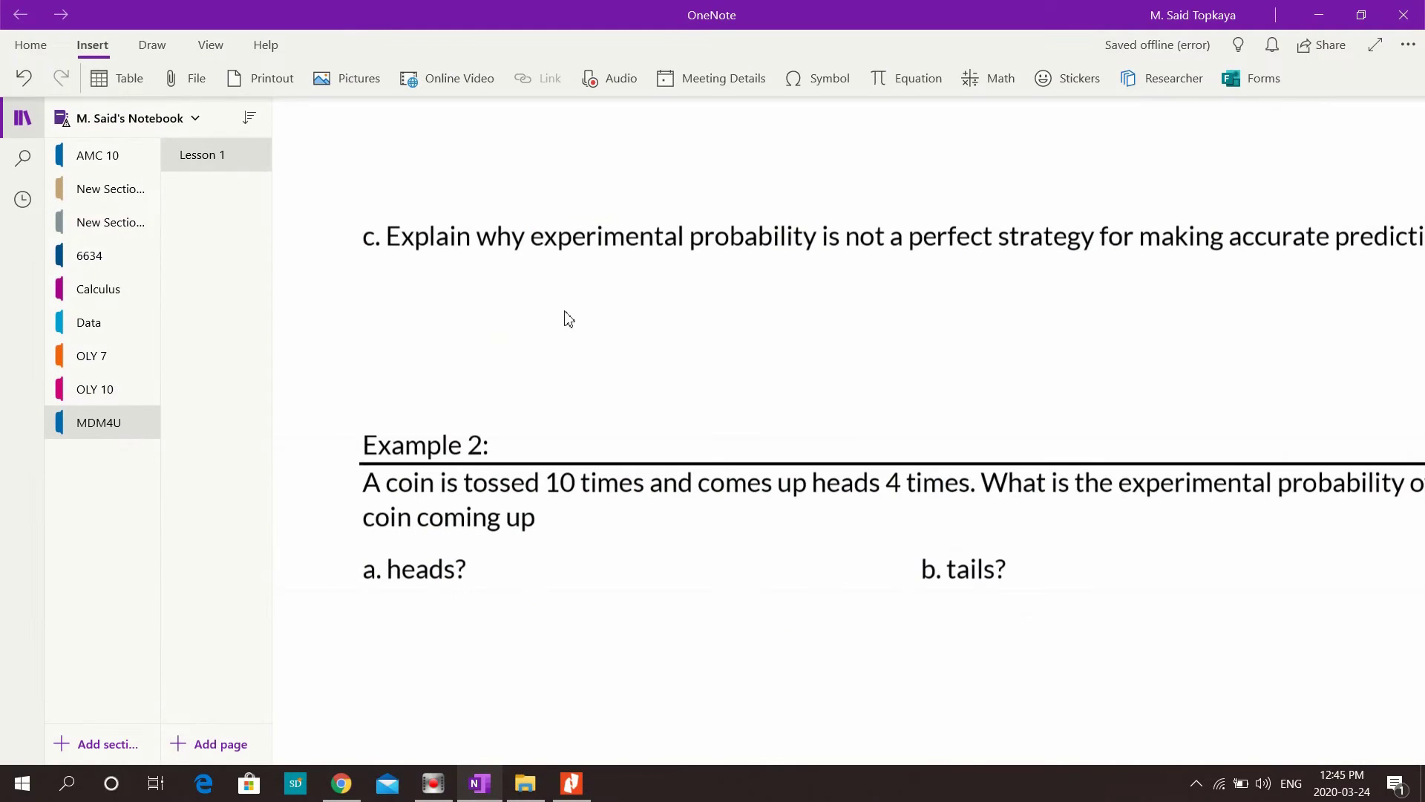
pyautogui.scroll(10, 604, 344)
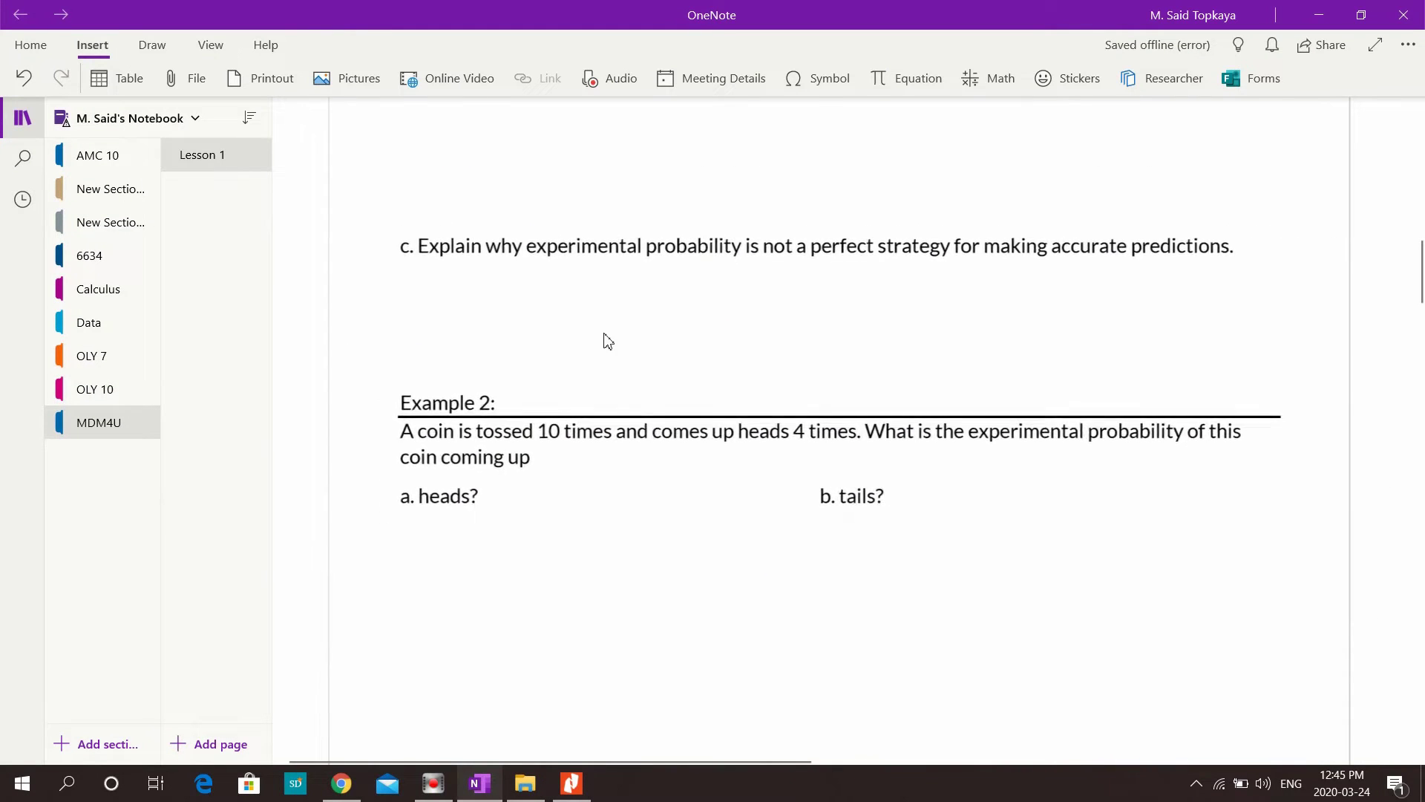
pyautogui.scroll(-15, 606, 340)
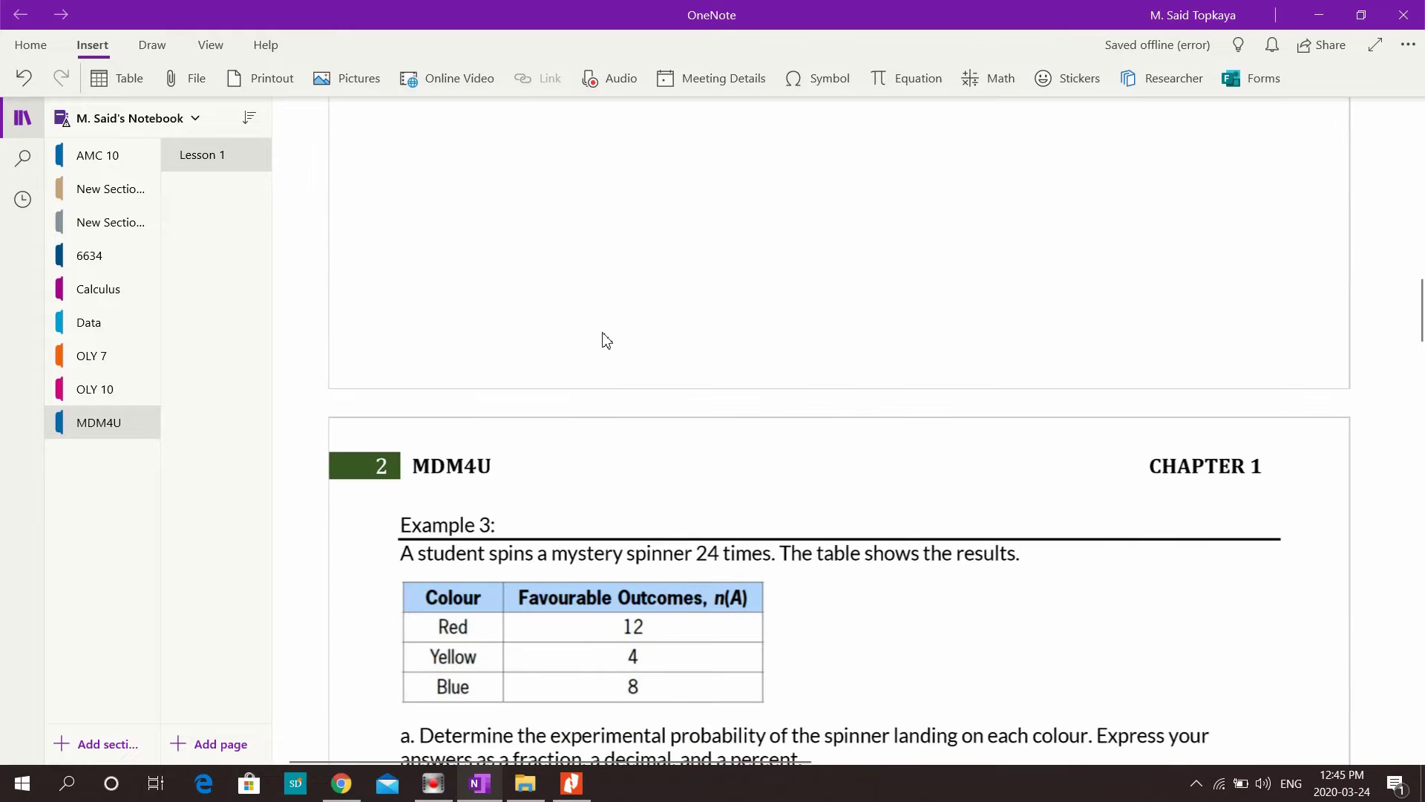
pyautogui.click(341, 784)
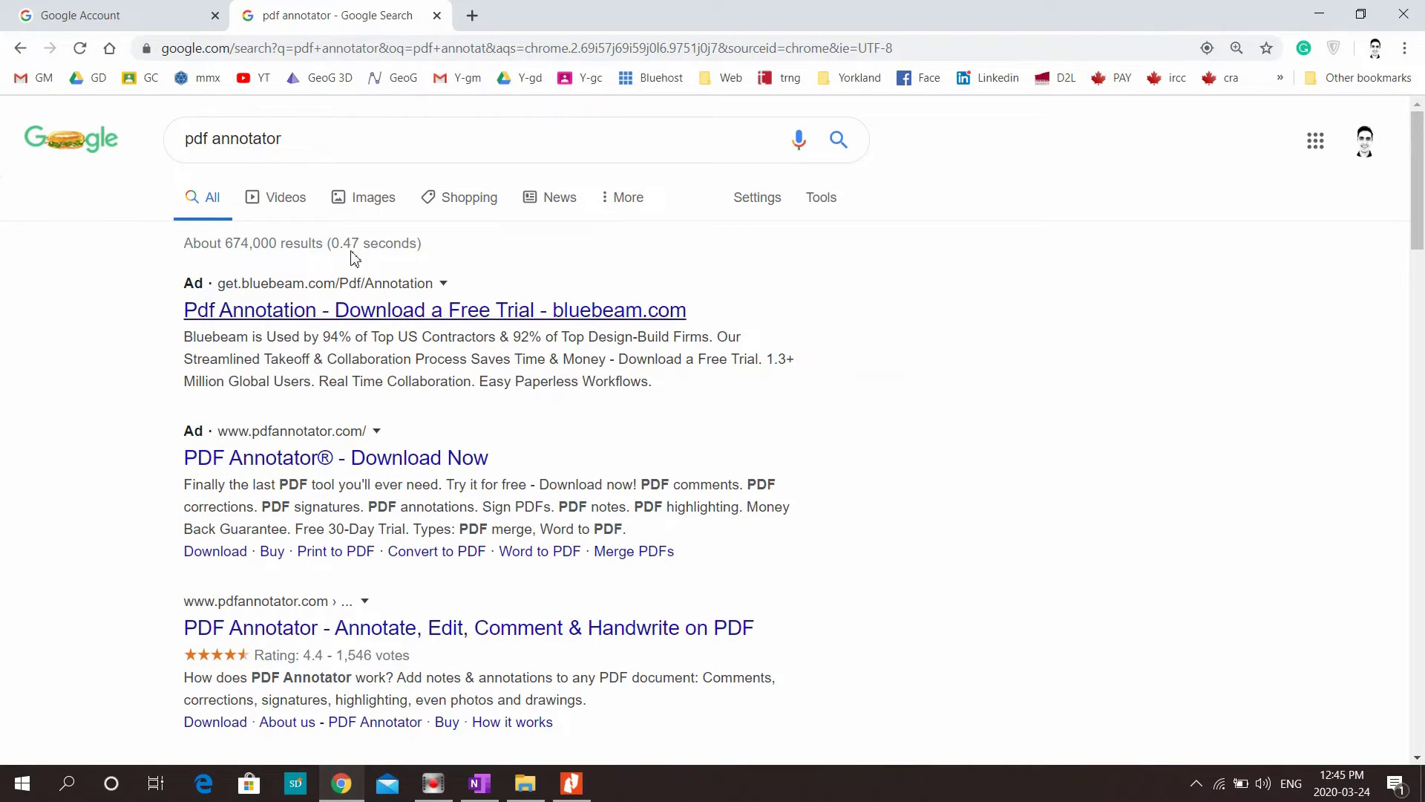
# Return to the pdf annotator search query, then switch to the Google Account tab
pyautogui.click(294, 145)
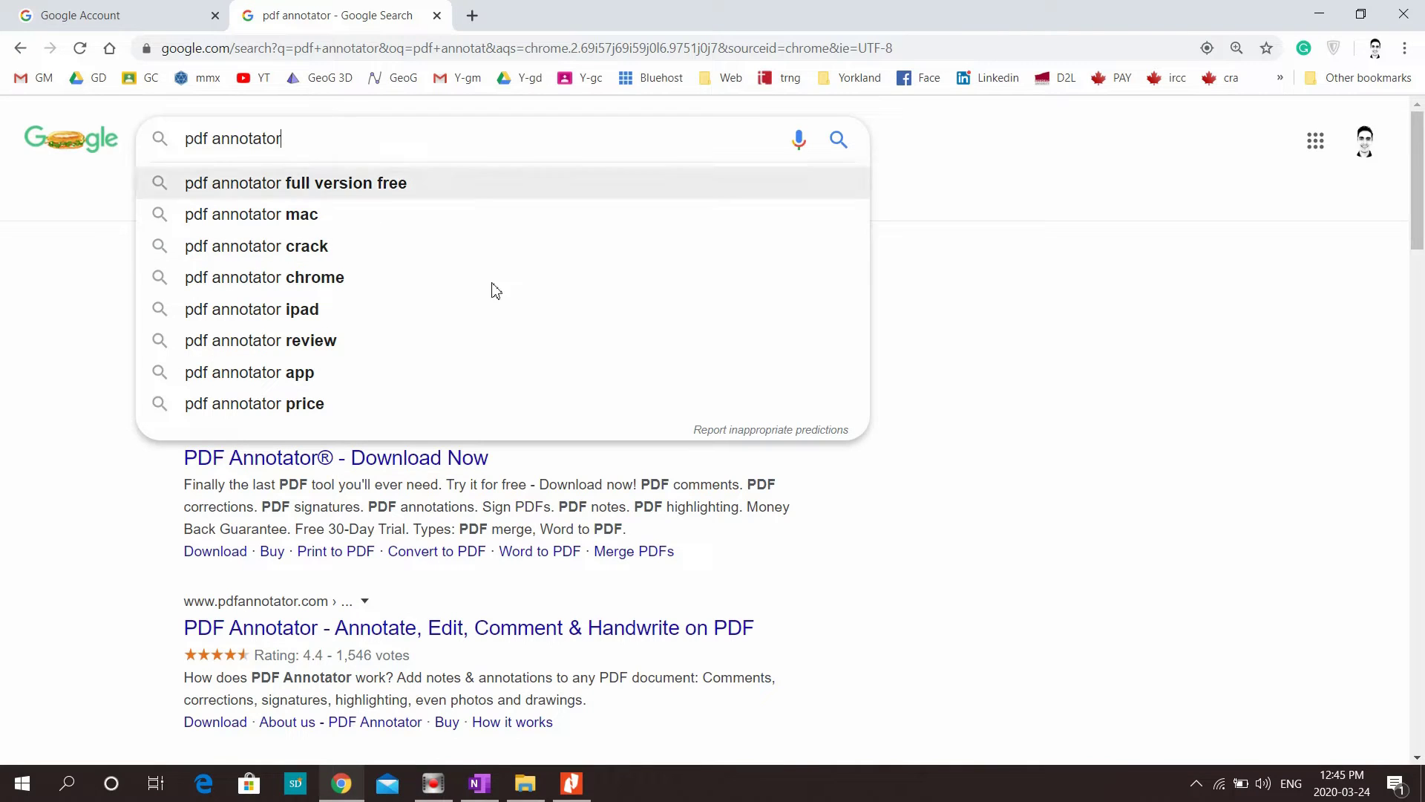
pyautogui.click(1120, 416)
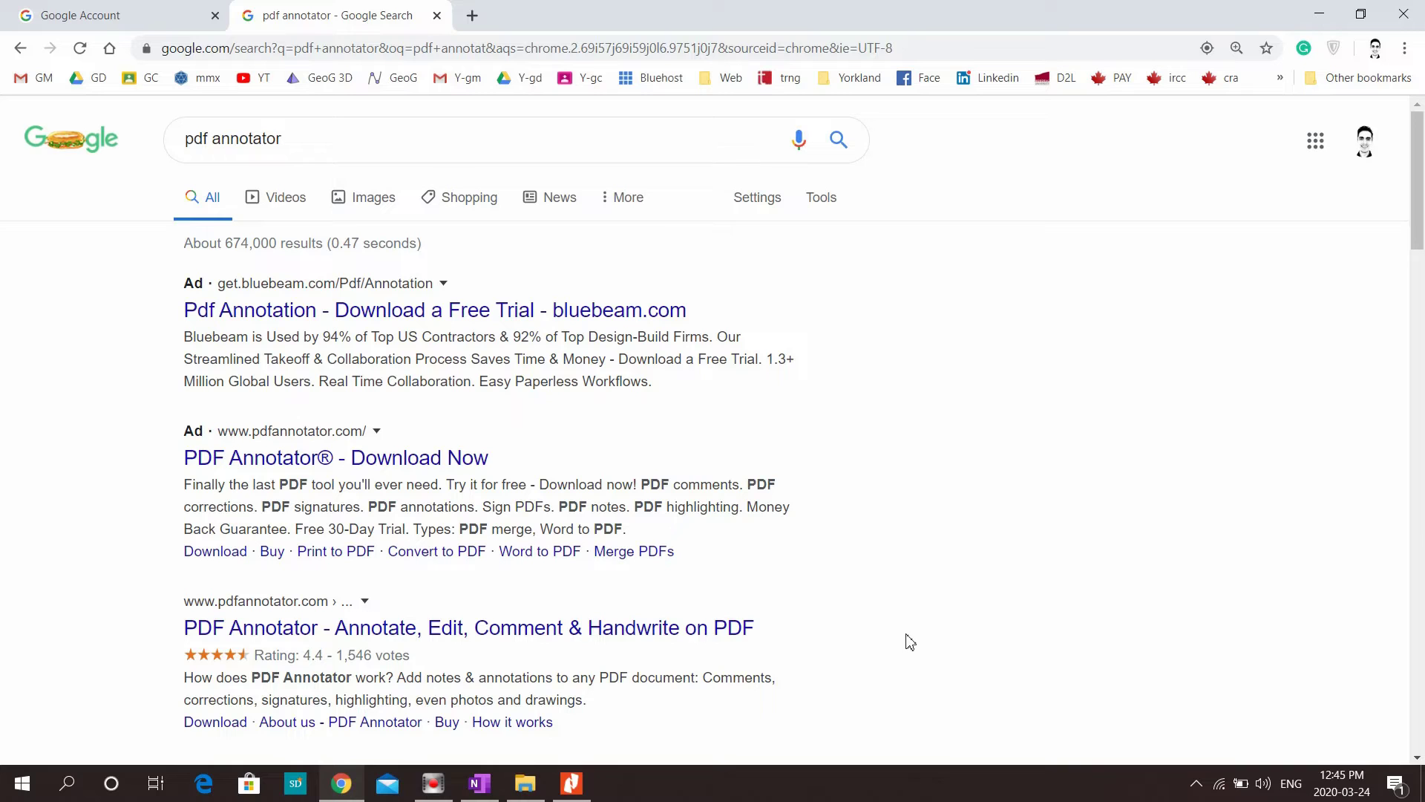
pyautogui.click(123, 11)
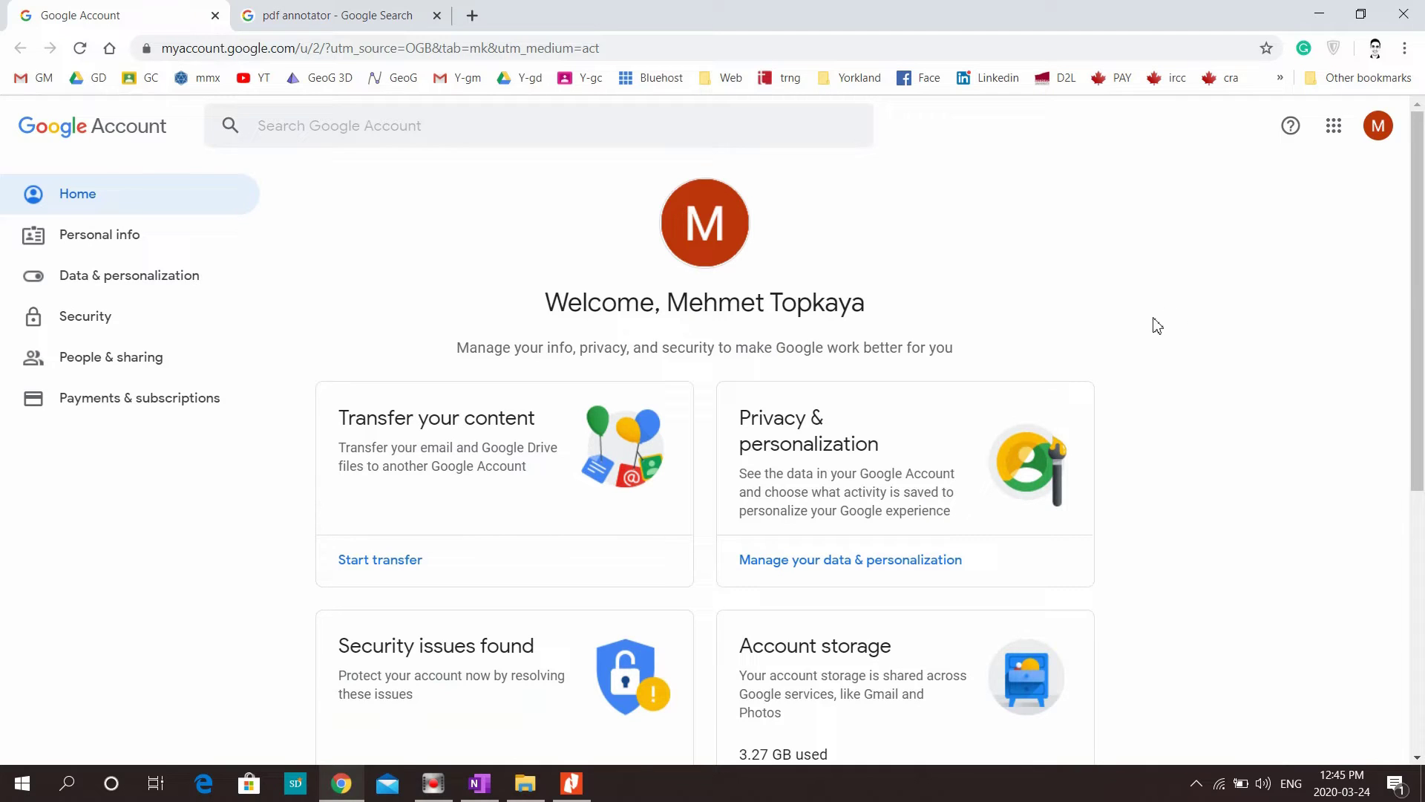
# Start a Google Meet meeting from the Google apps grid using the nickname mdm4ul1
pyautogui.click(1334, 125)
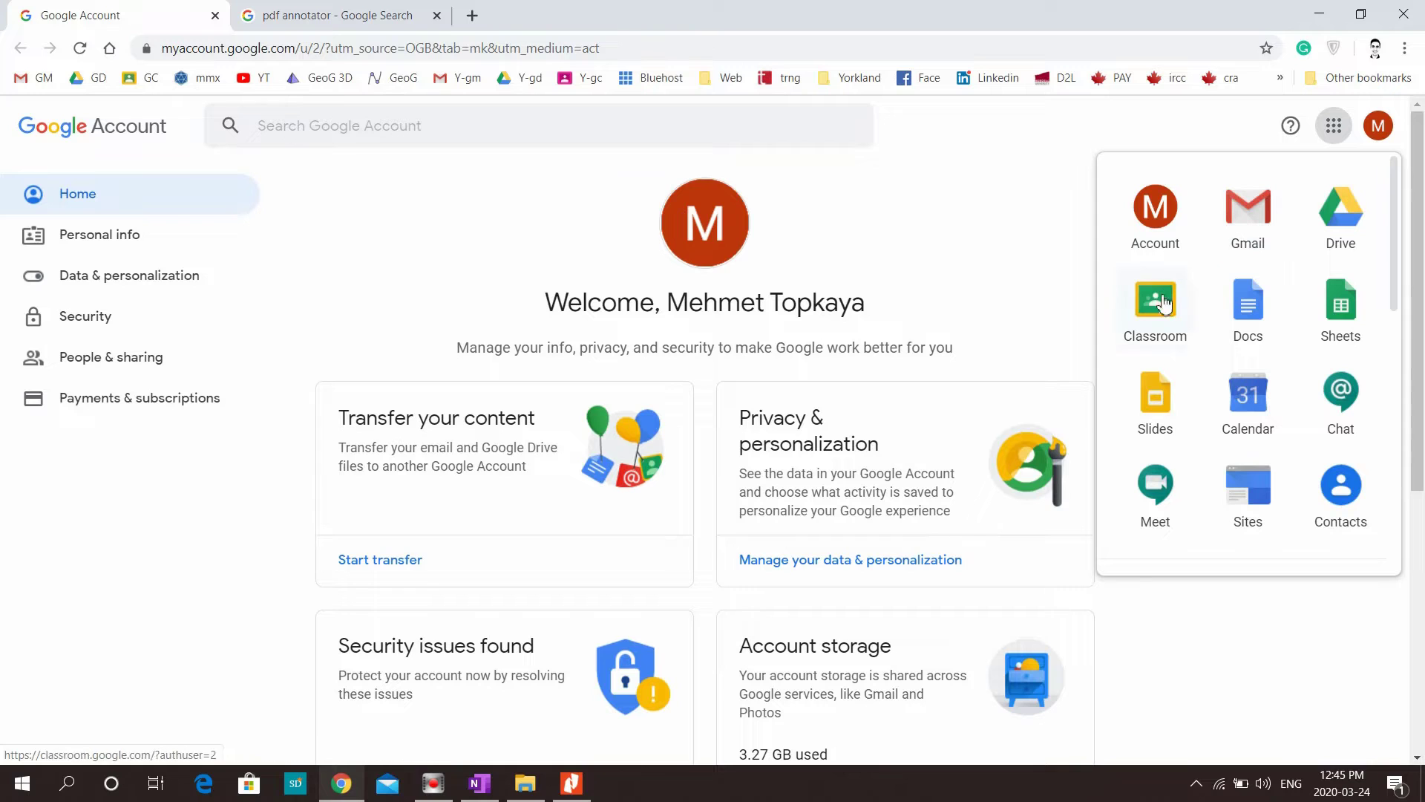
pyautogui.click(1161, 511)
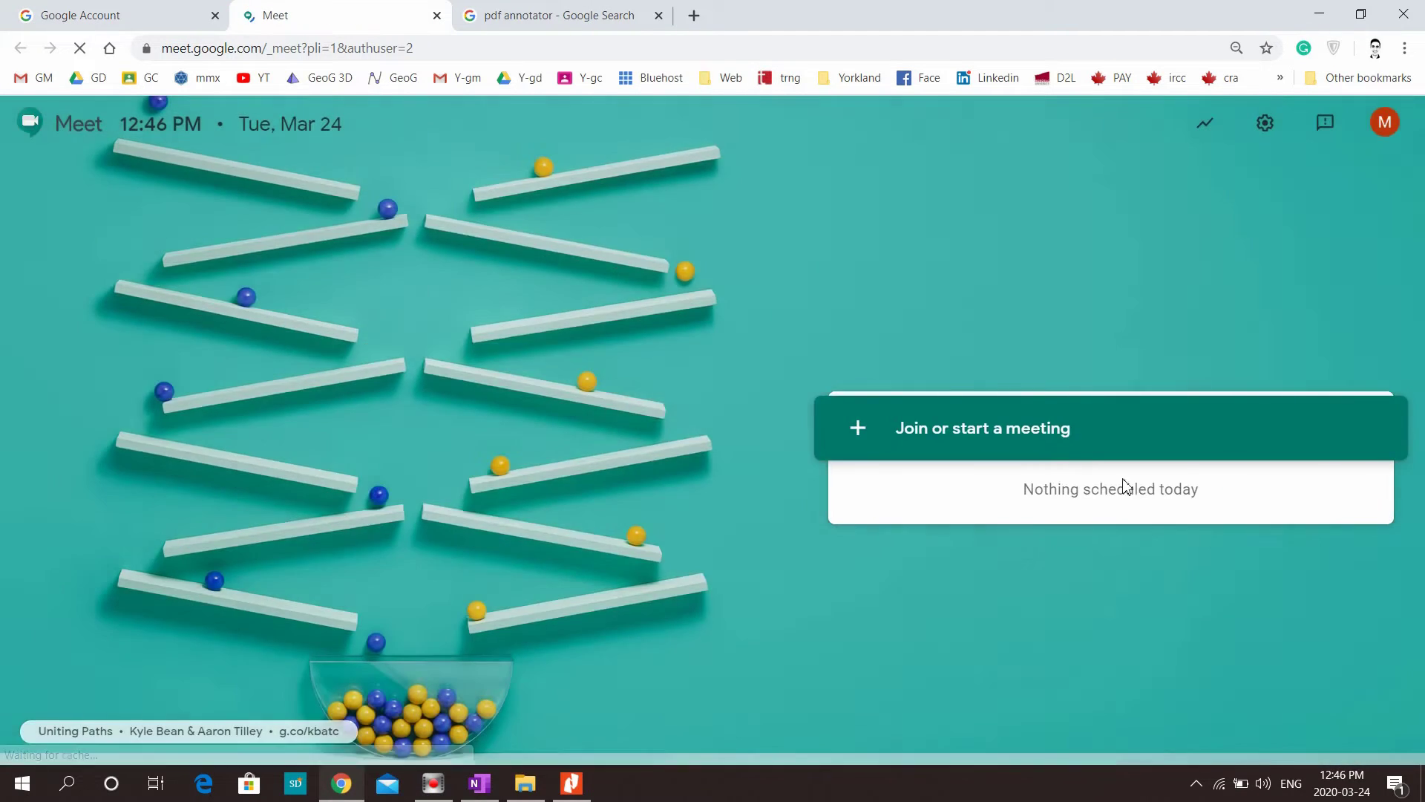
pyautogui.click(938, 430)
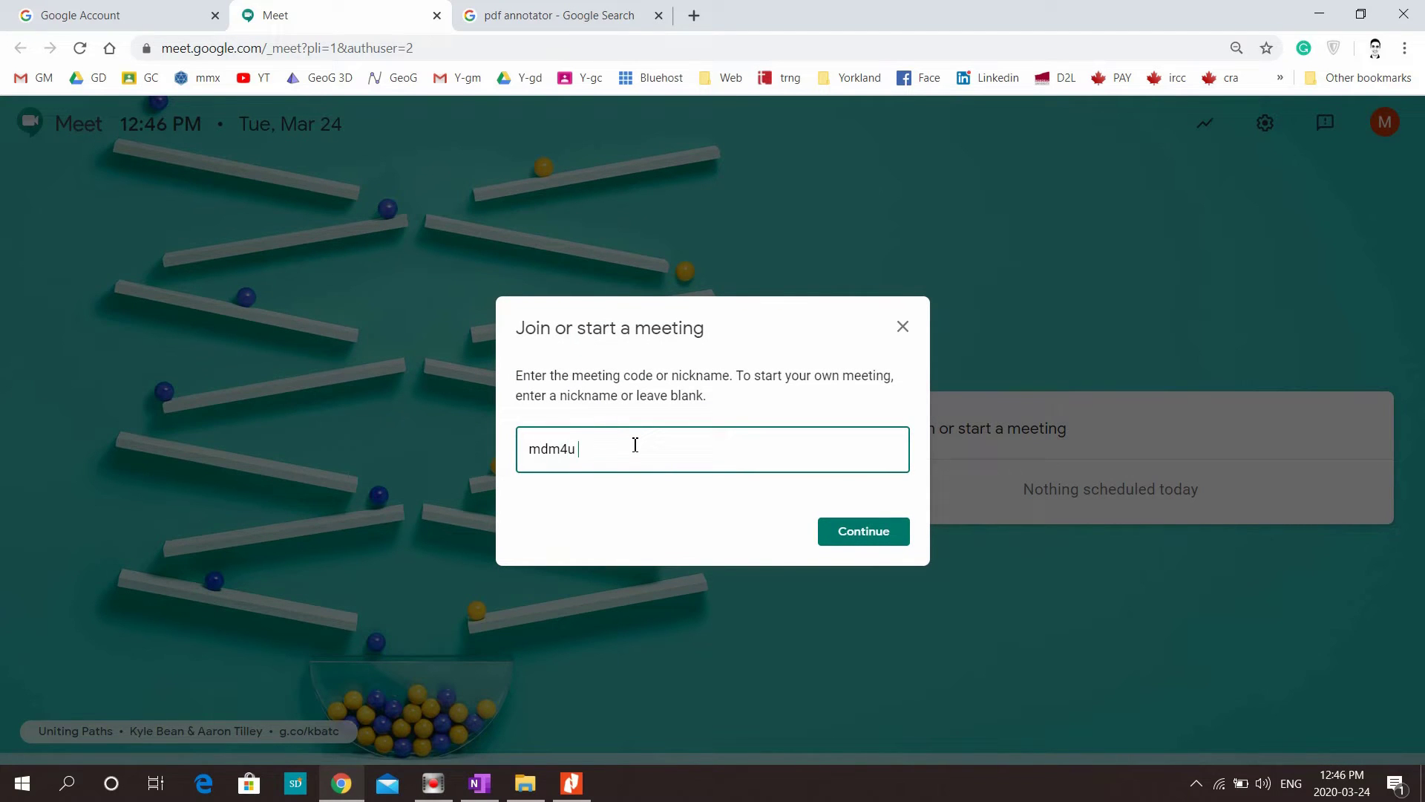
pyautogui.press('Return')
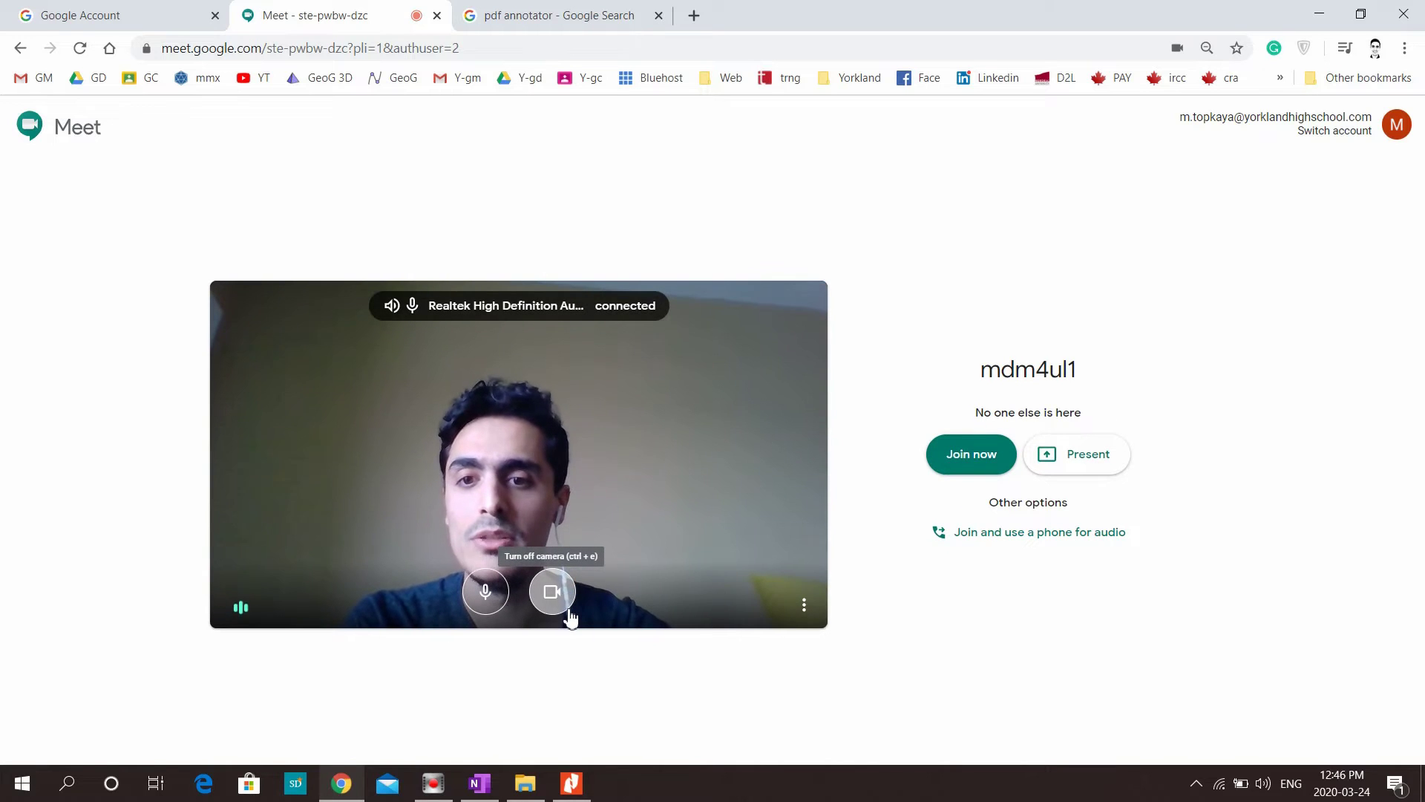
# Join the mdm4ul1 call, close the joining info, and toggle the People list open and closed
pyautogui.click(950, 450)
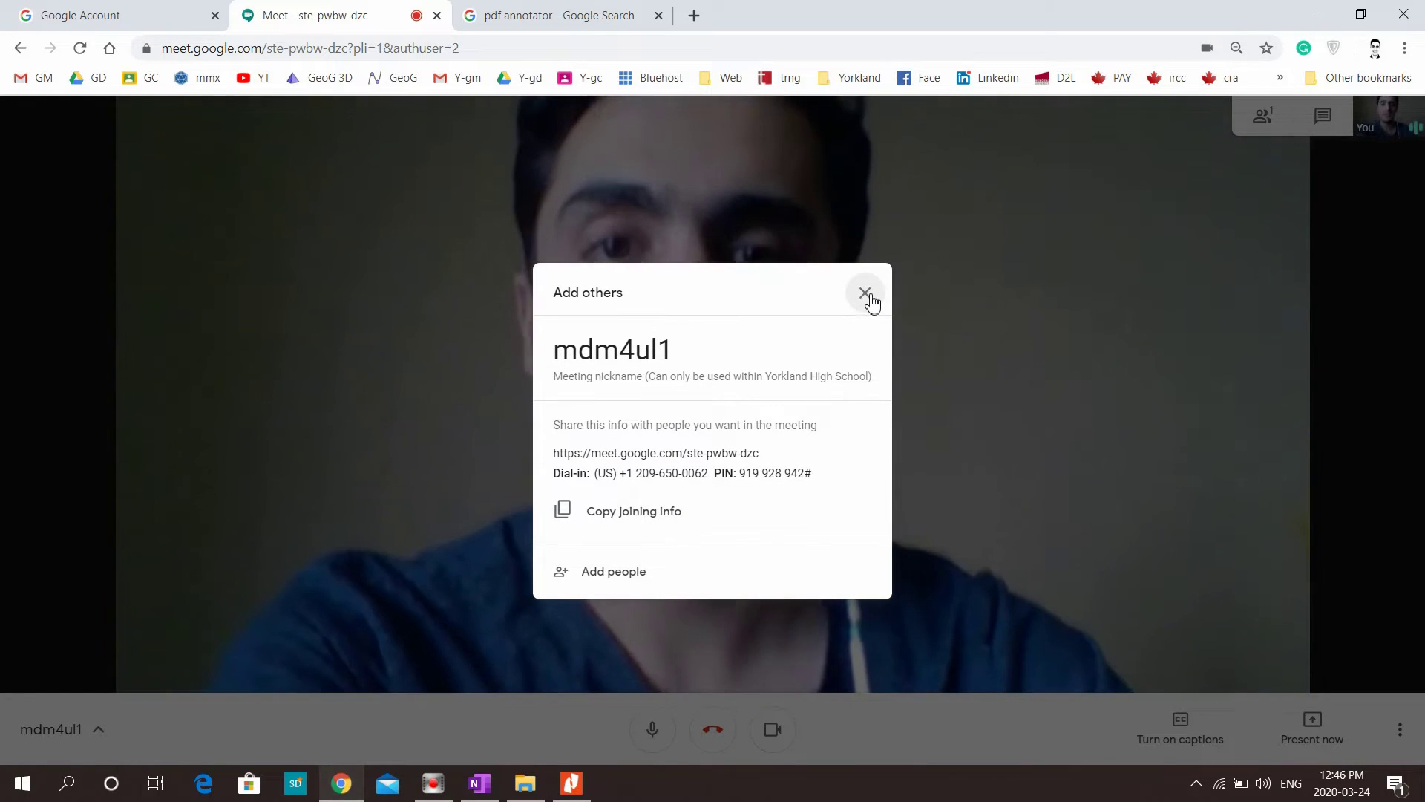
pyautogui.click(865, 292)
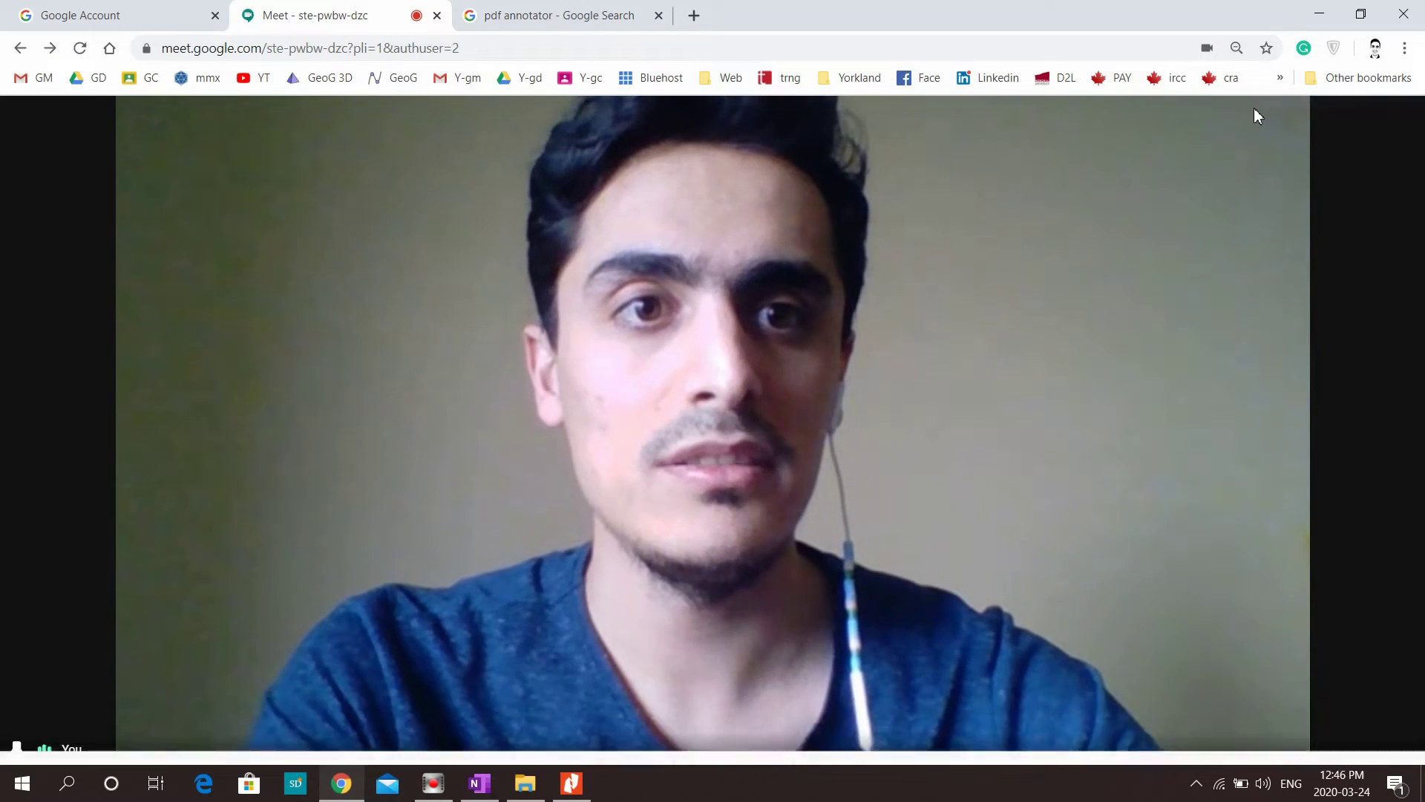
pyautogui.click(1254, 125)
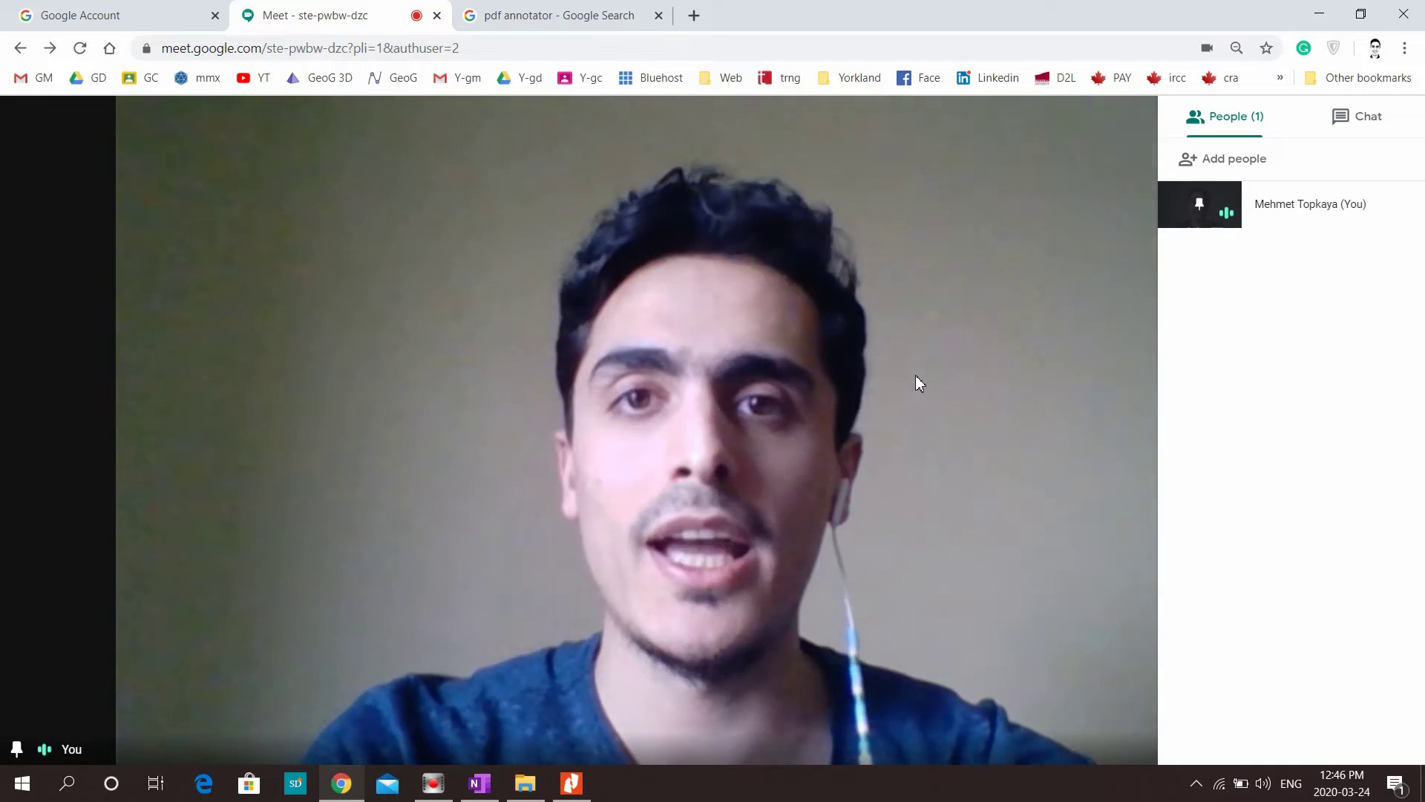
pyautogui.click(932, 397)
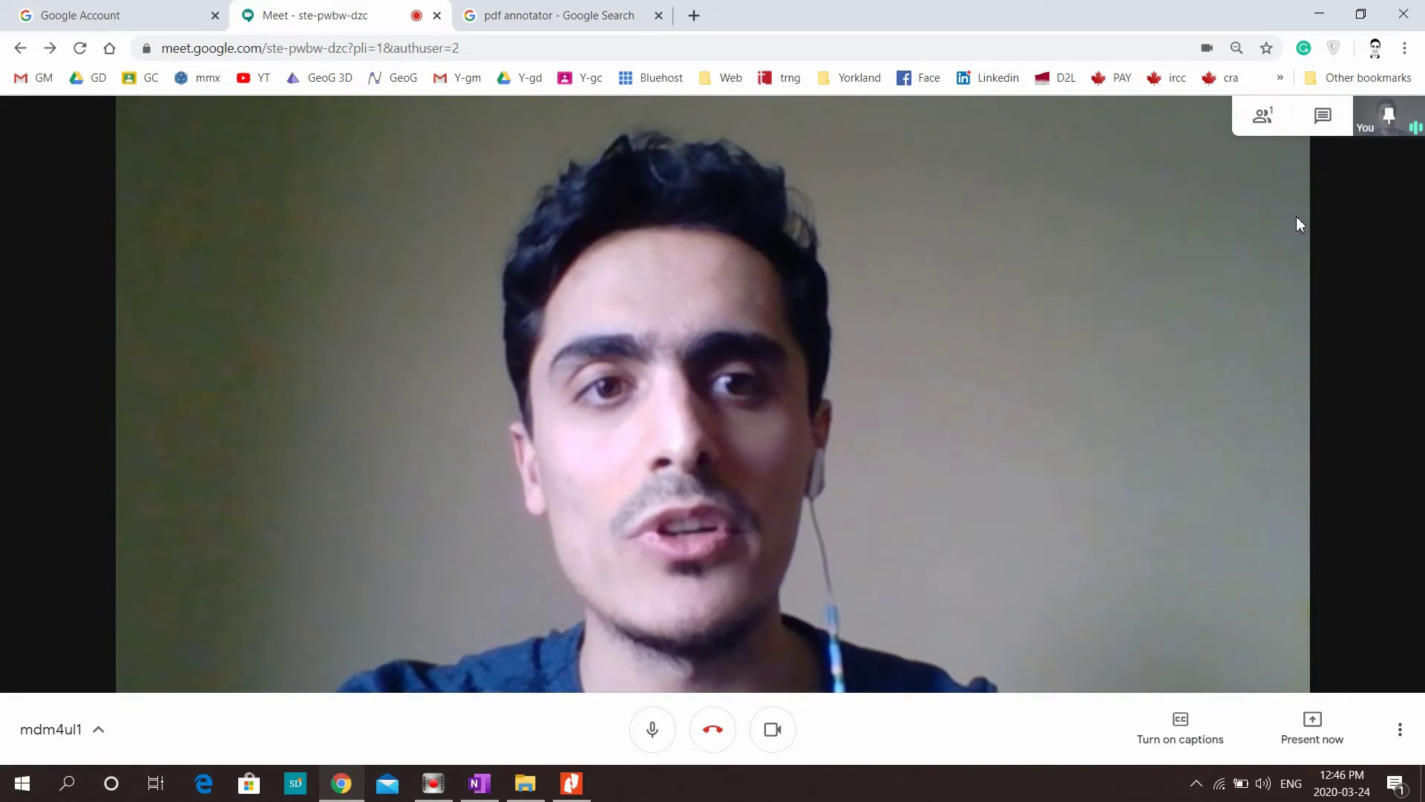
pyautogui.click(1262, 118)
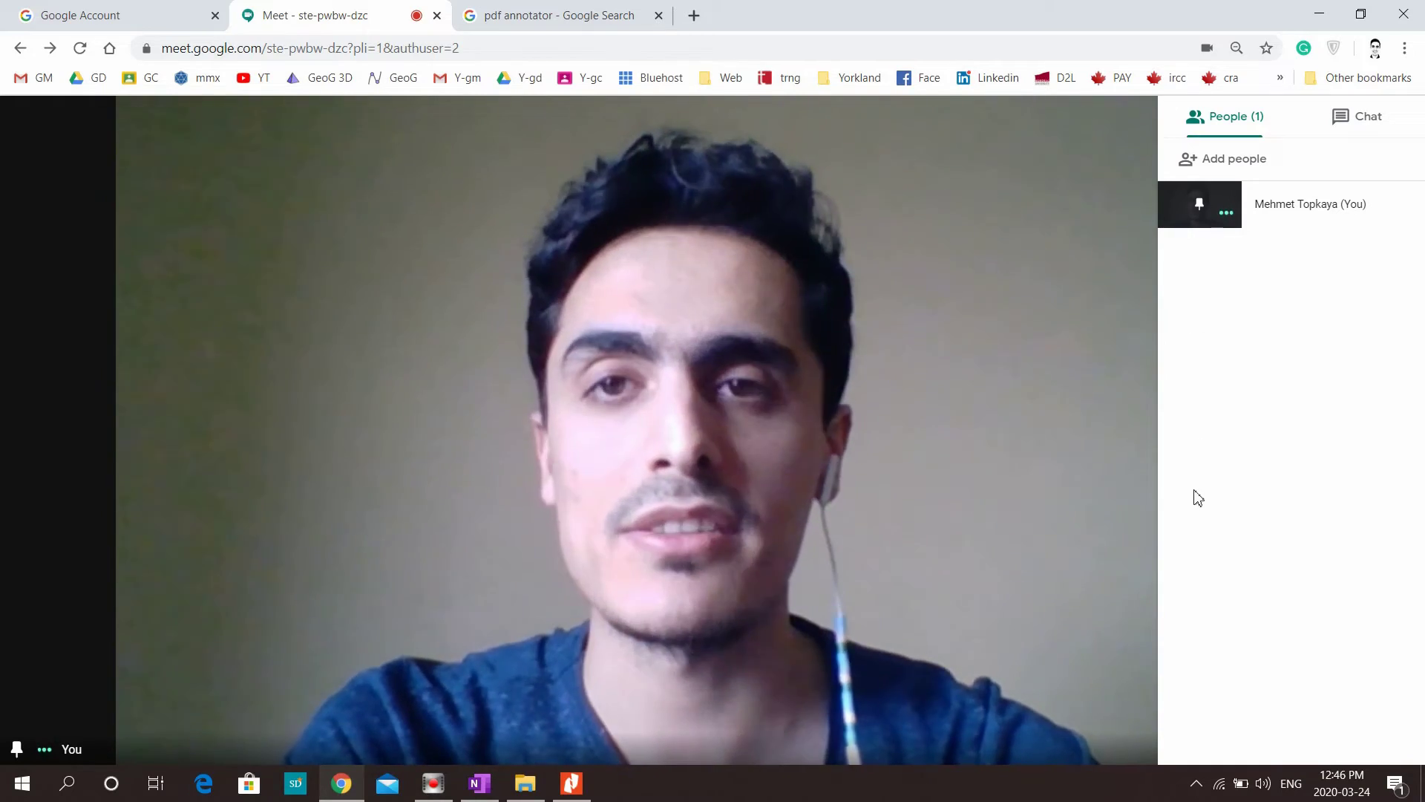
pyautogui.click(850, 377)
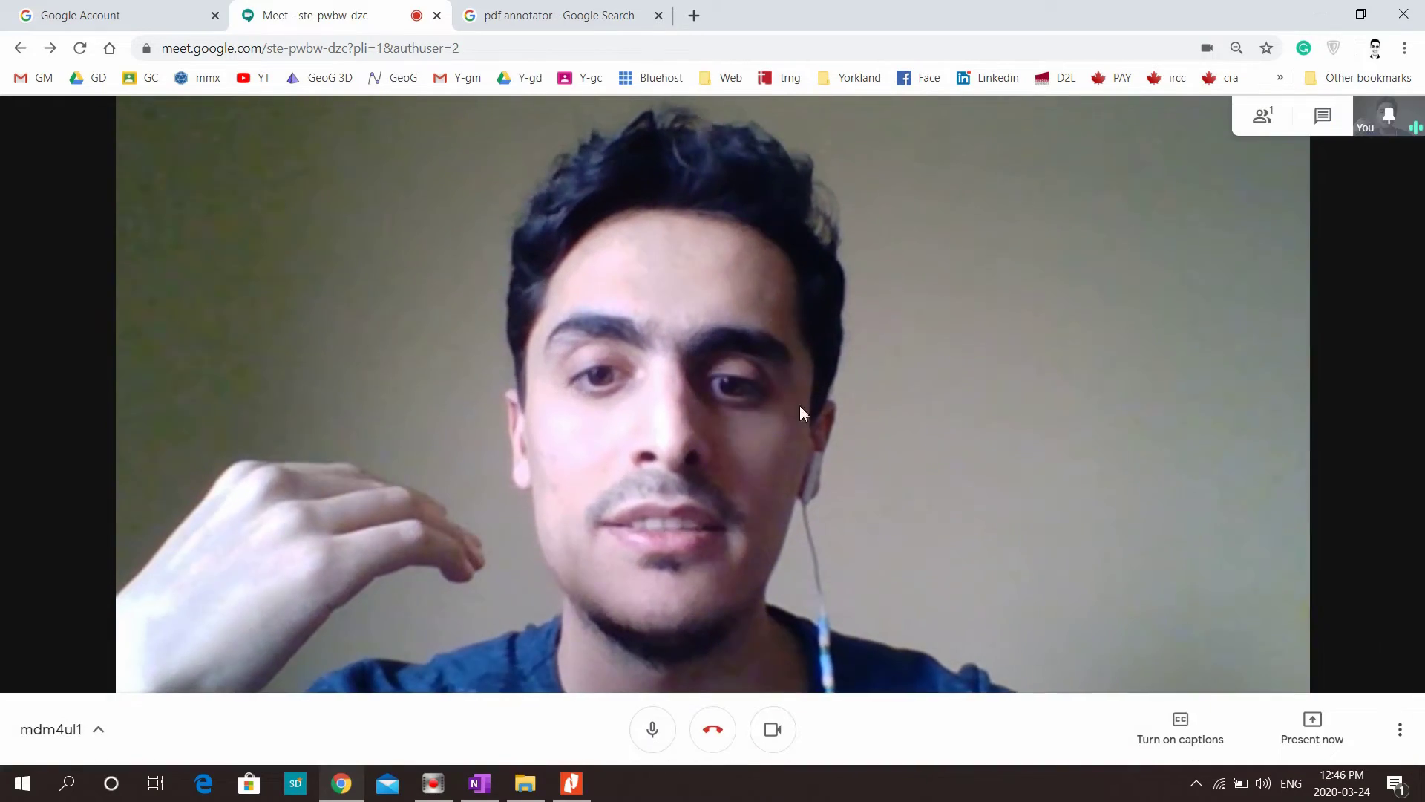
# Minimize the Meet browser, launch Zoom, shorten its window, and start a new meeting
pyautogui.click(1421, 785)
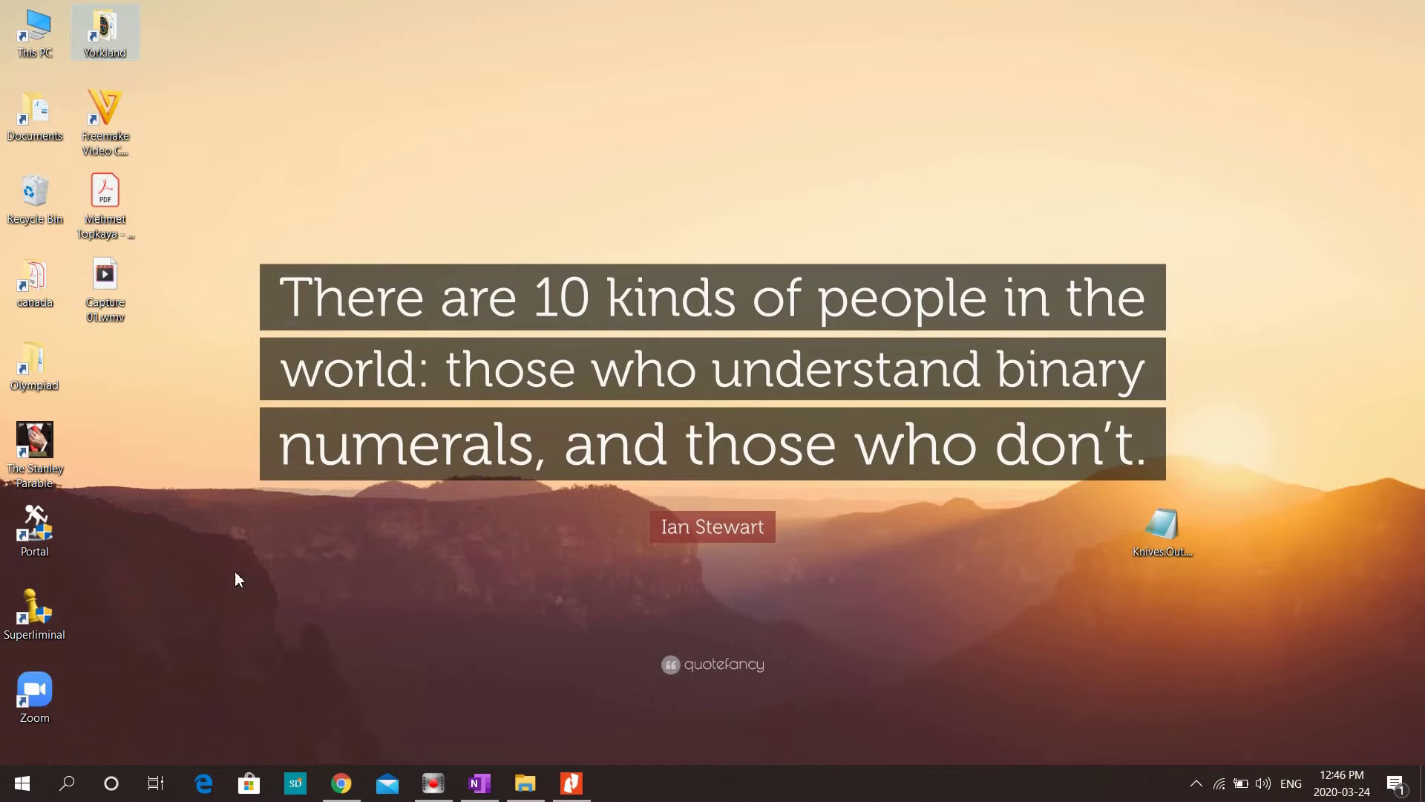
pyautogui.doubleClick(42, 698)
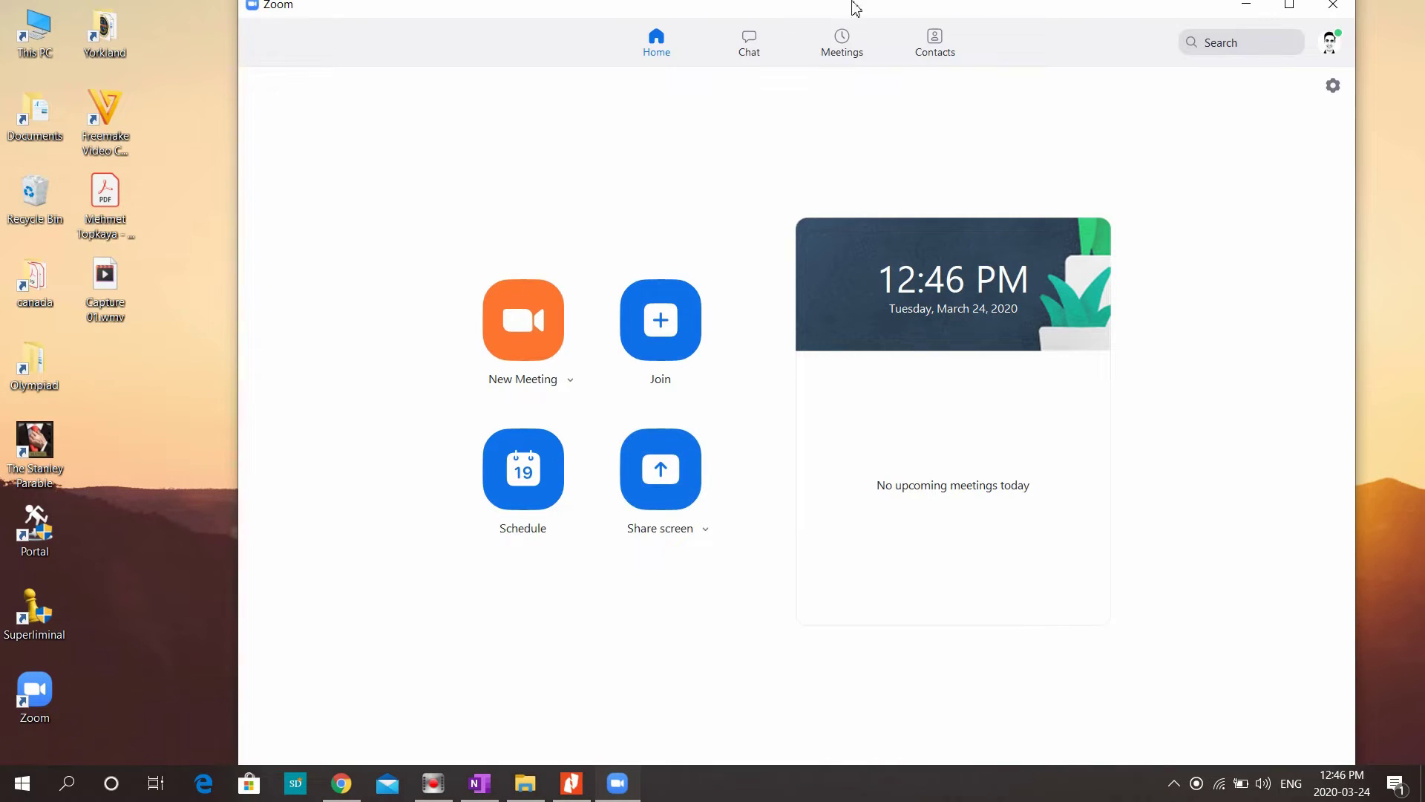
pyautogui.moveTo(928, 28); pyautogui.dragTo(910, 50)
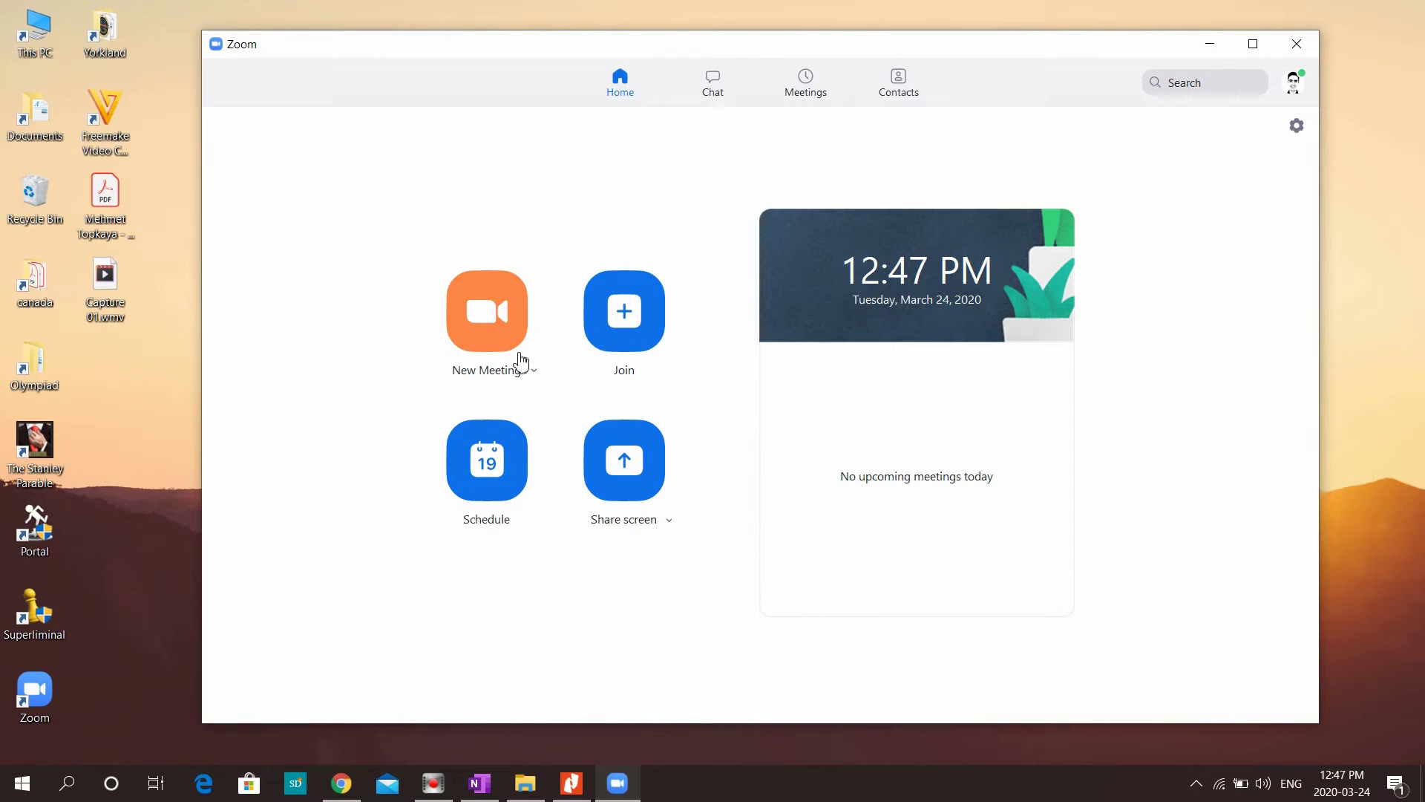
pyautogui.click(498, 325)
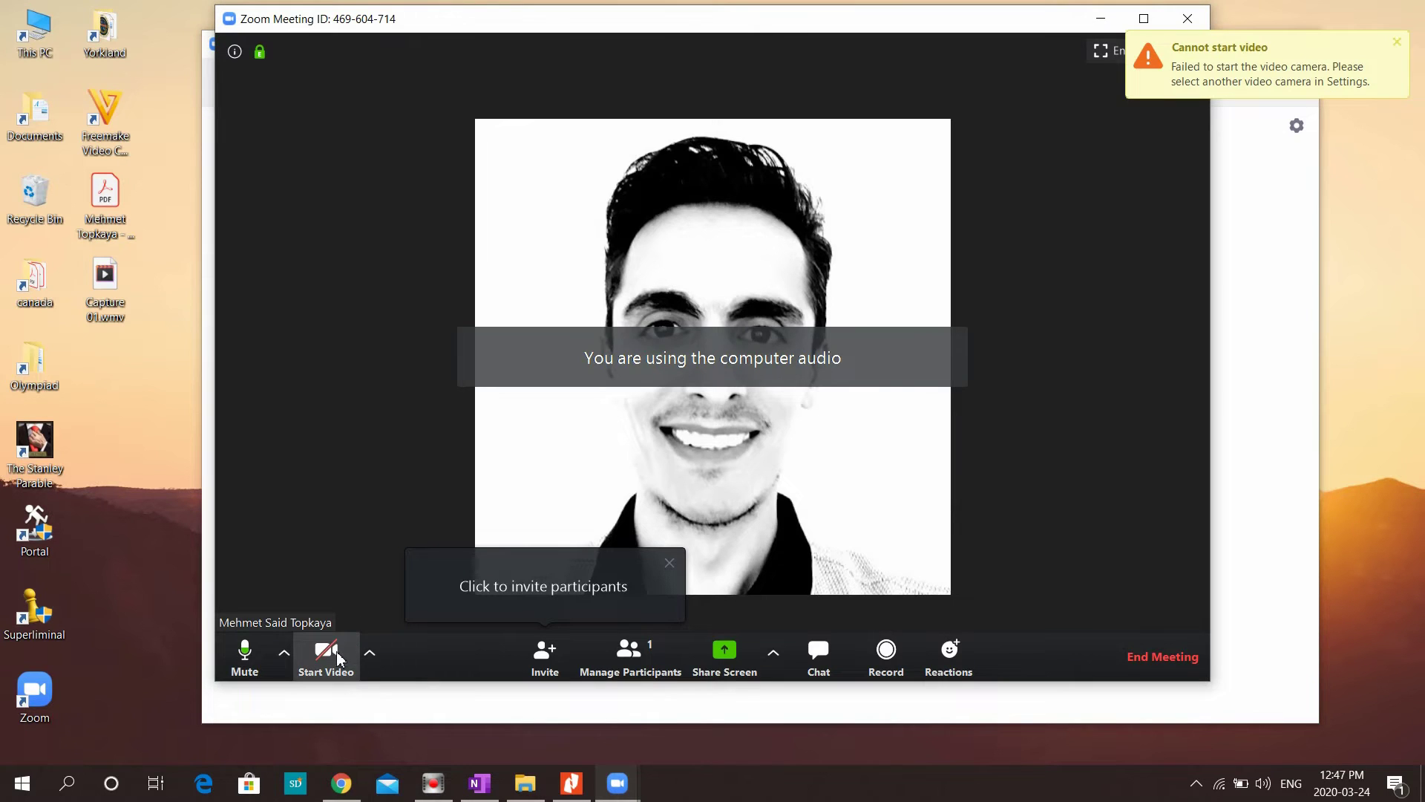
# Open the participants list, dismiss the camera failure notice, reposition and minimize the meeting window
pyautogui.click(326, 652)
pyautogui.click(630, 652)
pyautogui.moveTo(912, 73); pyautogui.dragTo(853, 135)
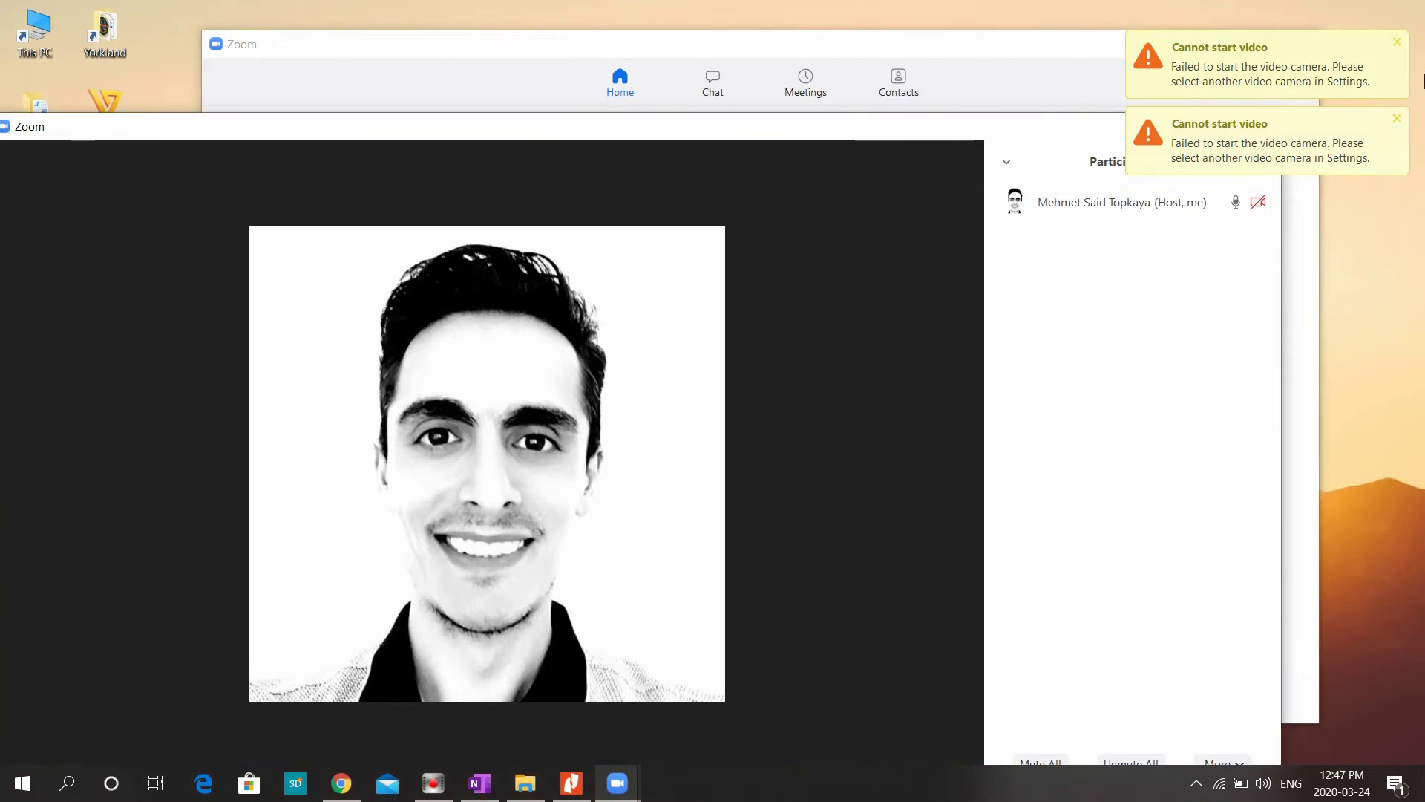
pyautogui.click(1397, 118)
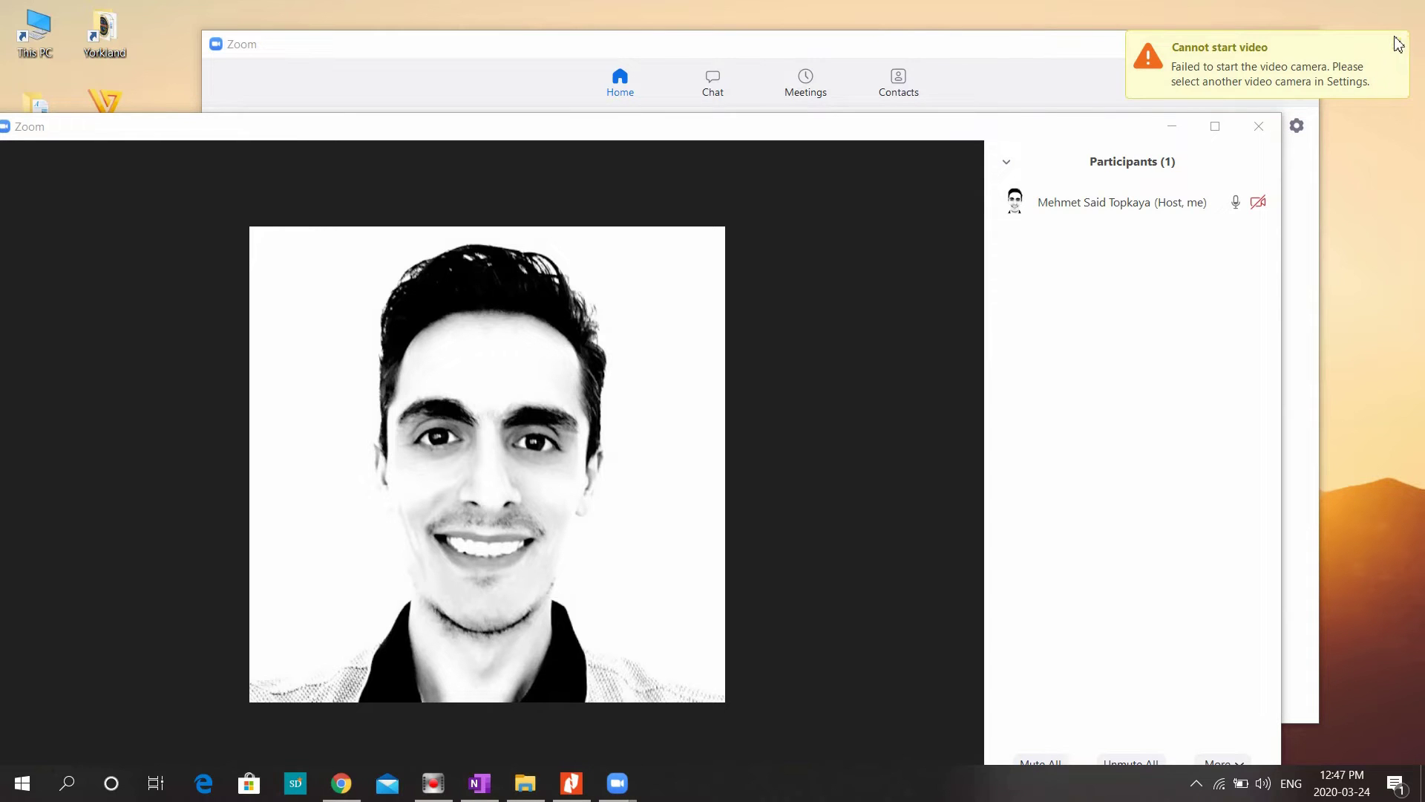
pyautogui.moveTo(836, 145); pyautogui.dragTo(941, 72)
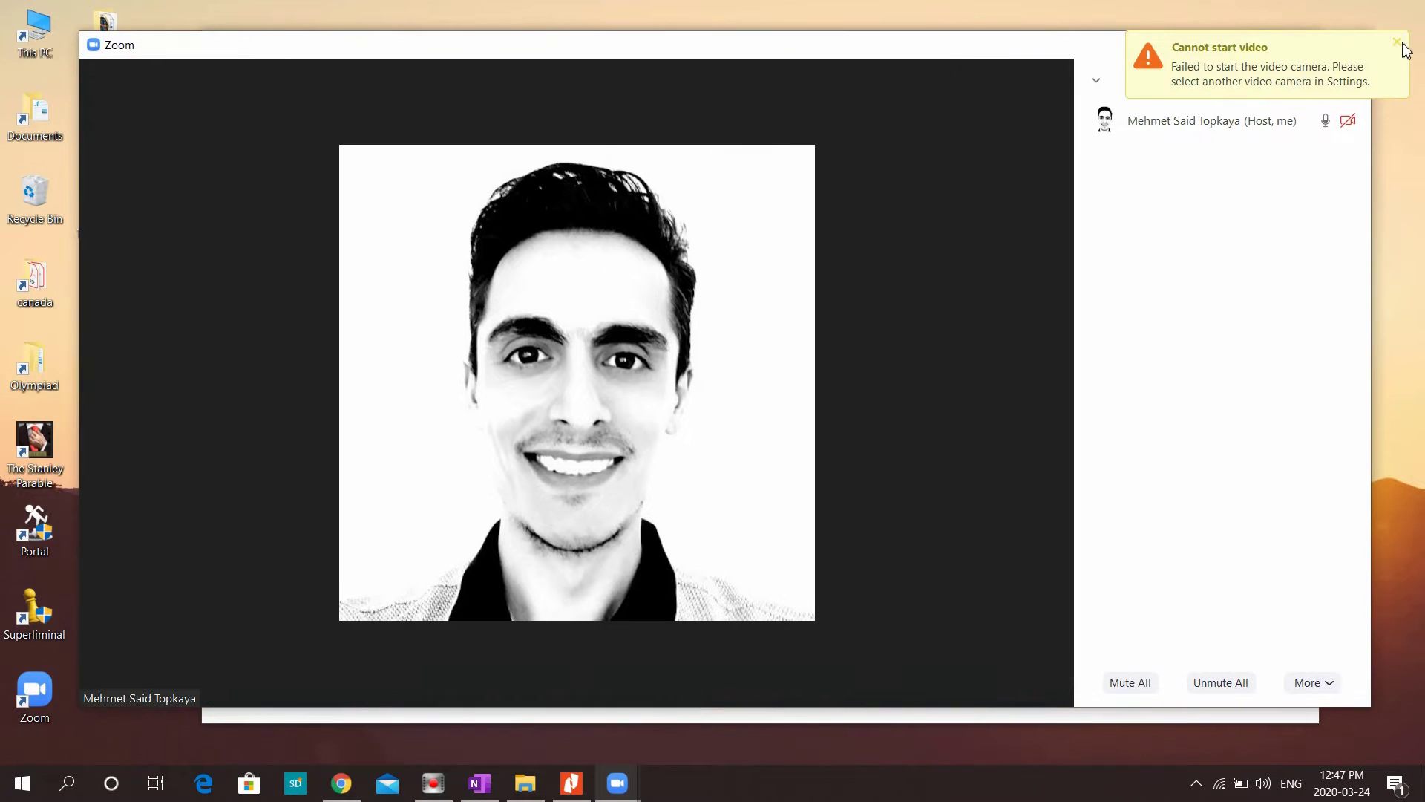
pyautogui.moveTo(558, 212); pyautogui.dragTo(595, 208)
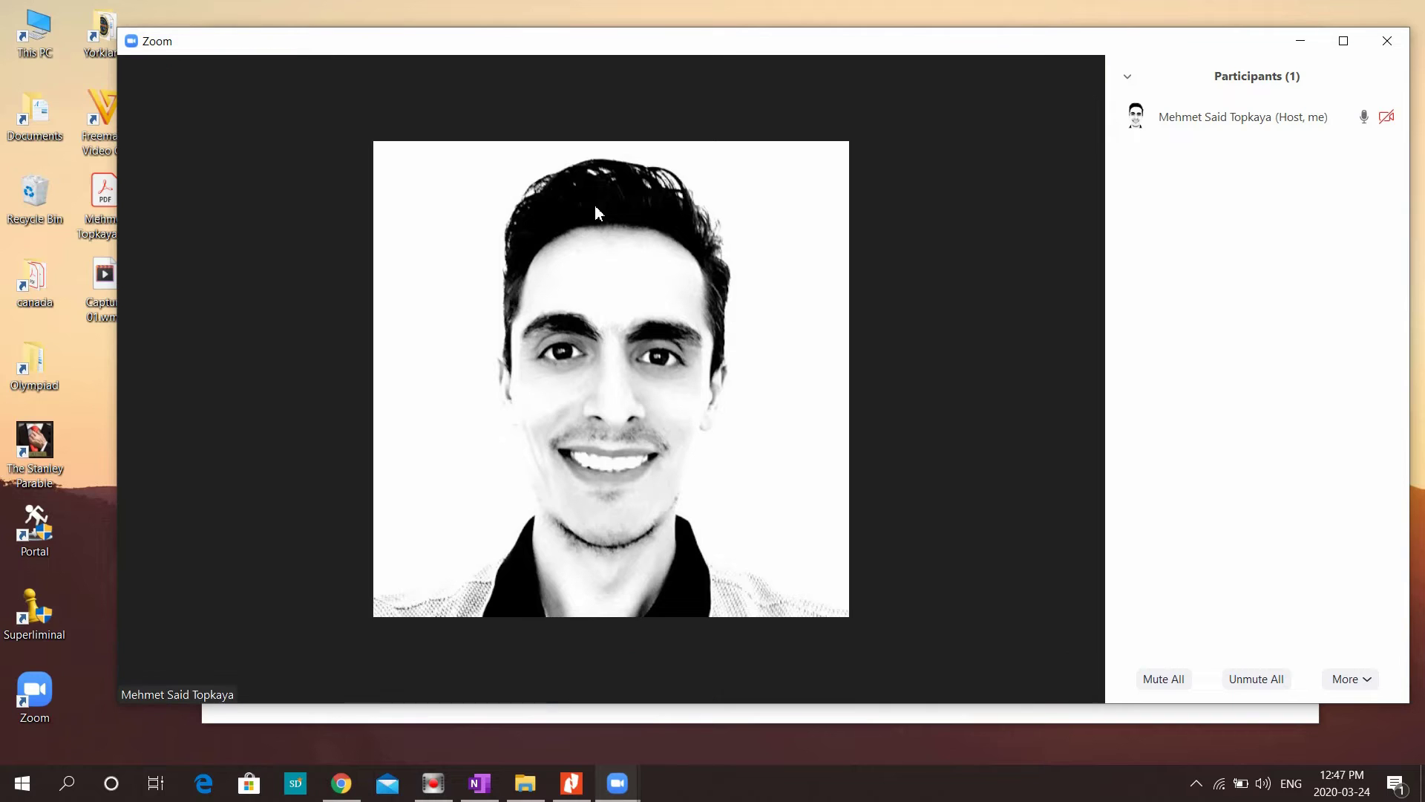
pyautogui.click(1302, 49)
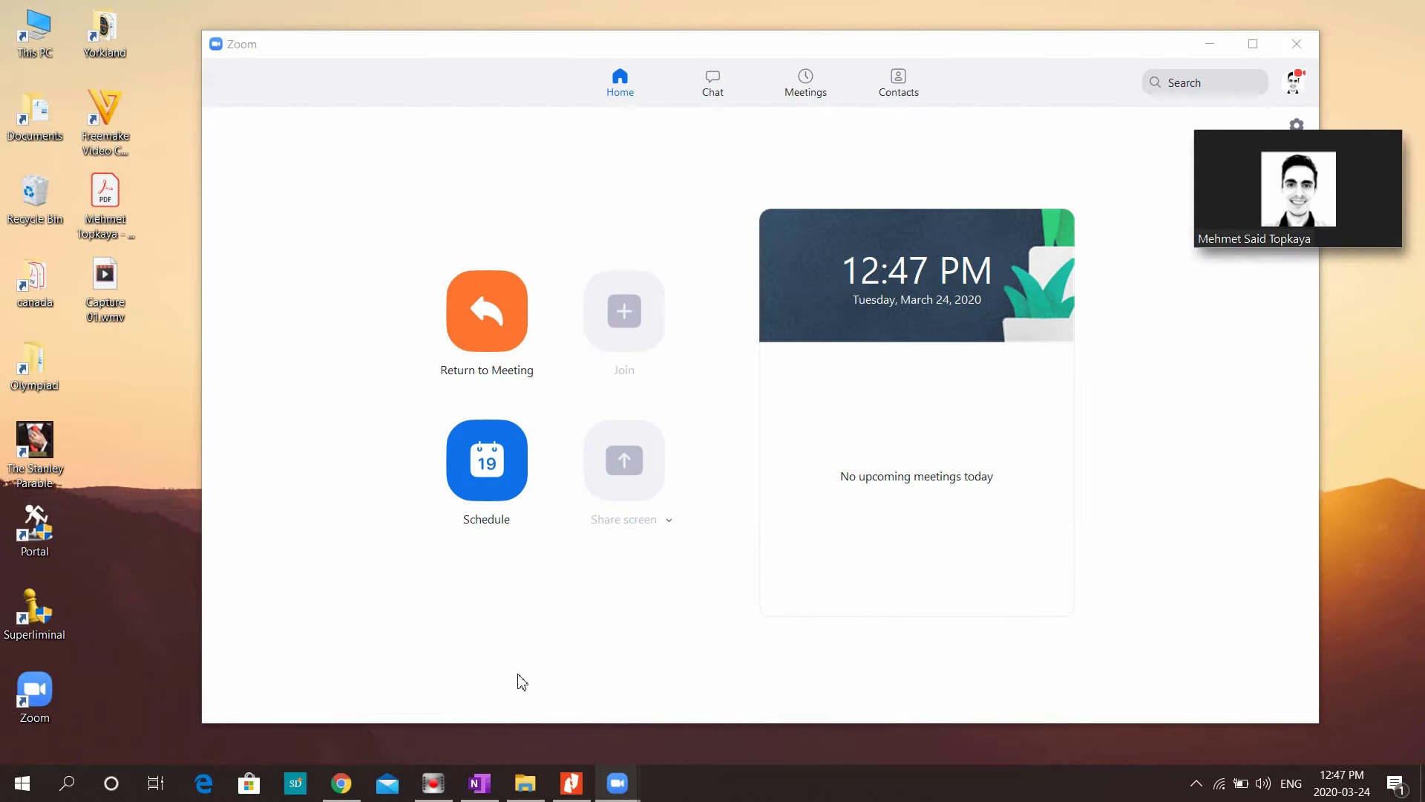
pyautogui.click(341, 783)
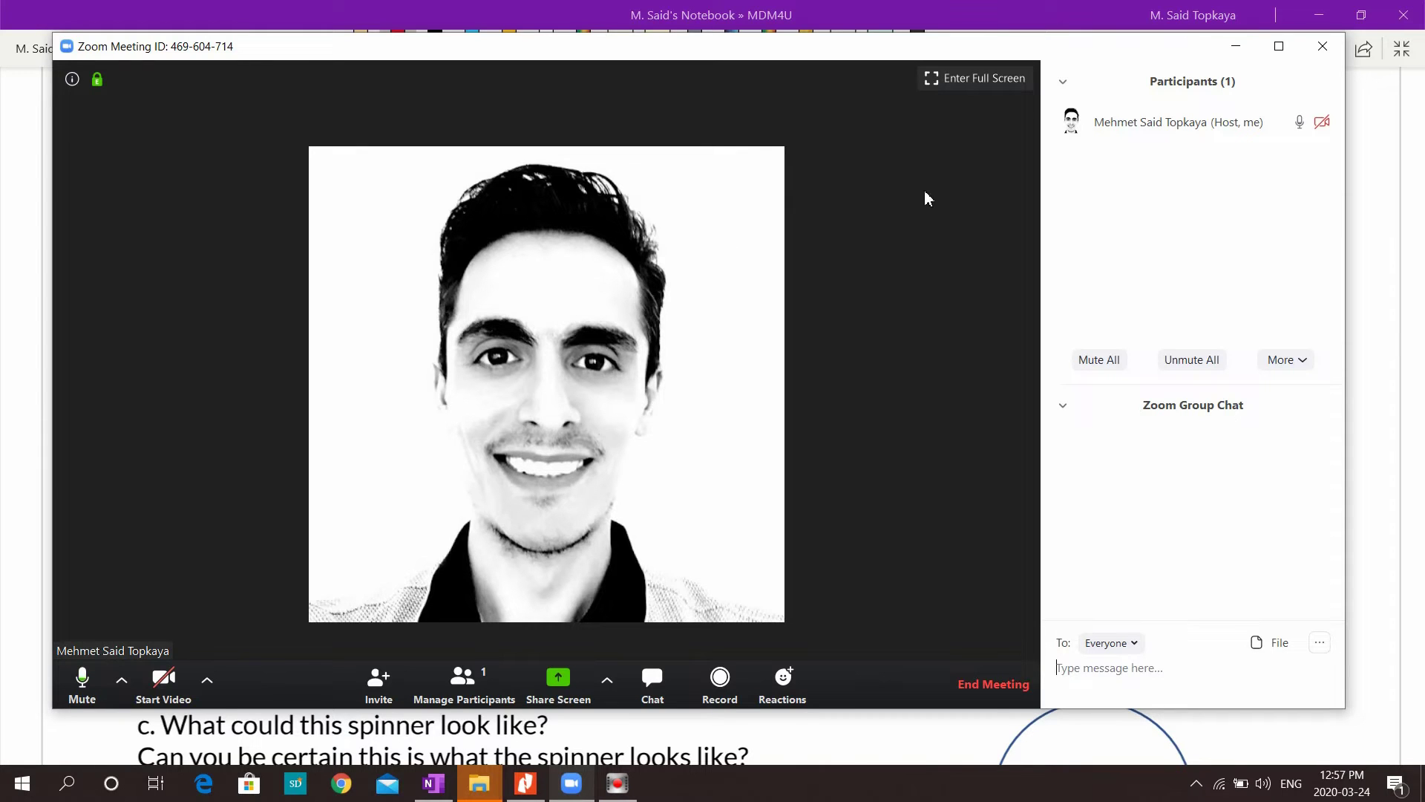
# Share the OneNote notebook window with the Zoom meeting
pyautogui.moveTo(429, 57); pyautogui.dragTo(416, 54)
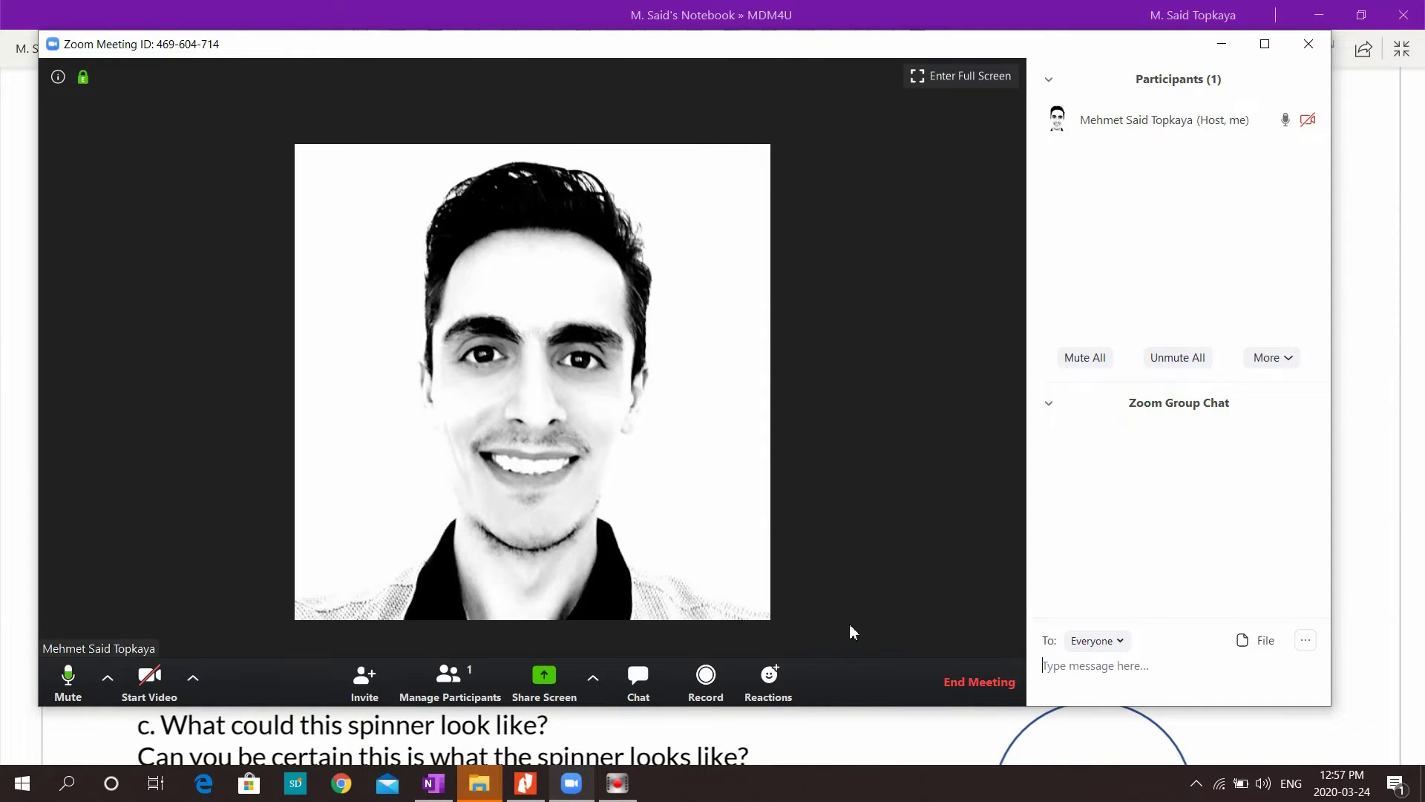
pyautogui.click(548, 692)
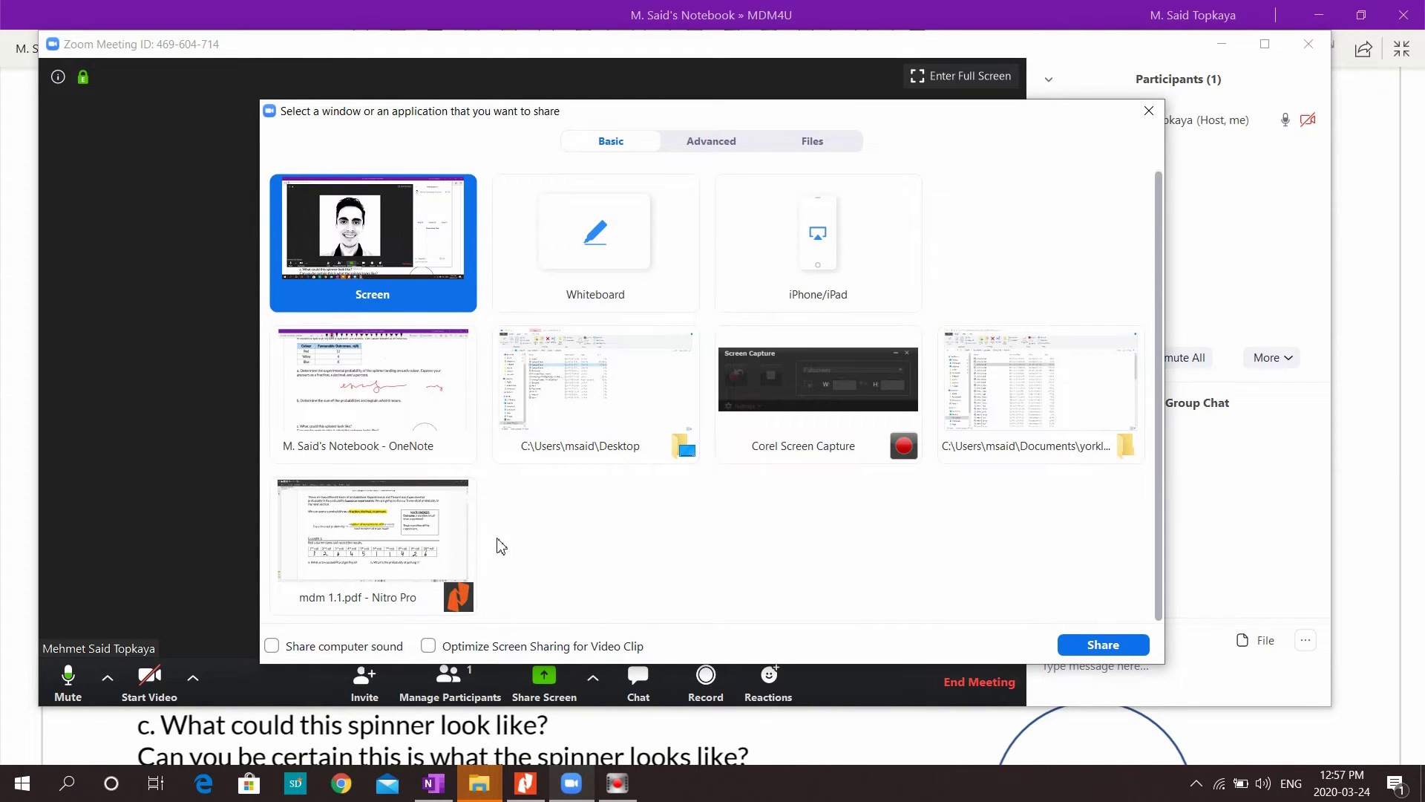
pyautogui.click(401, 405)
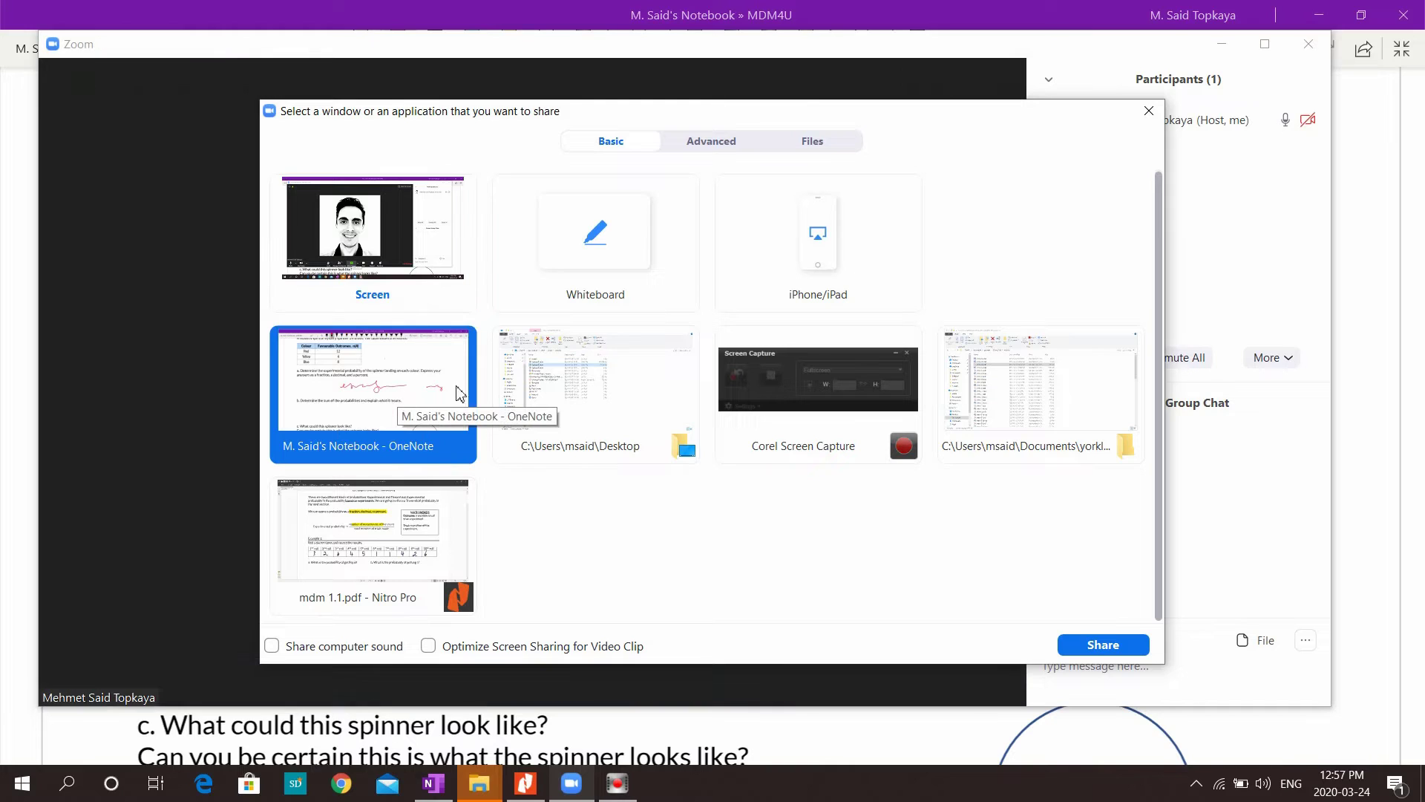
pyautogui.click(1101, 645)
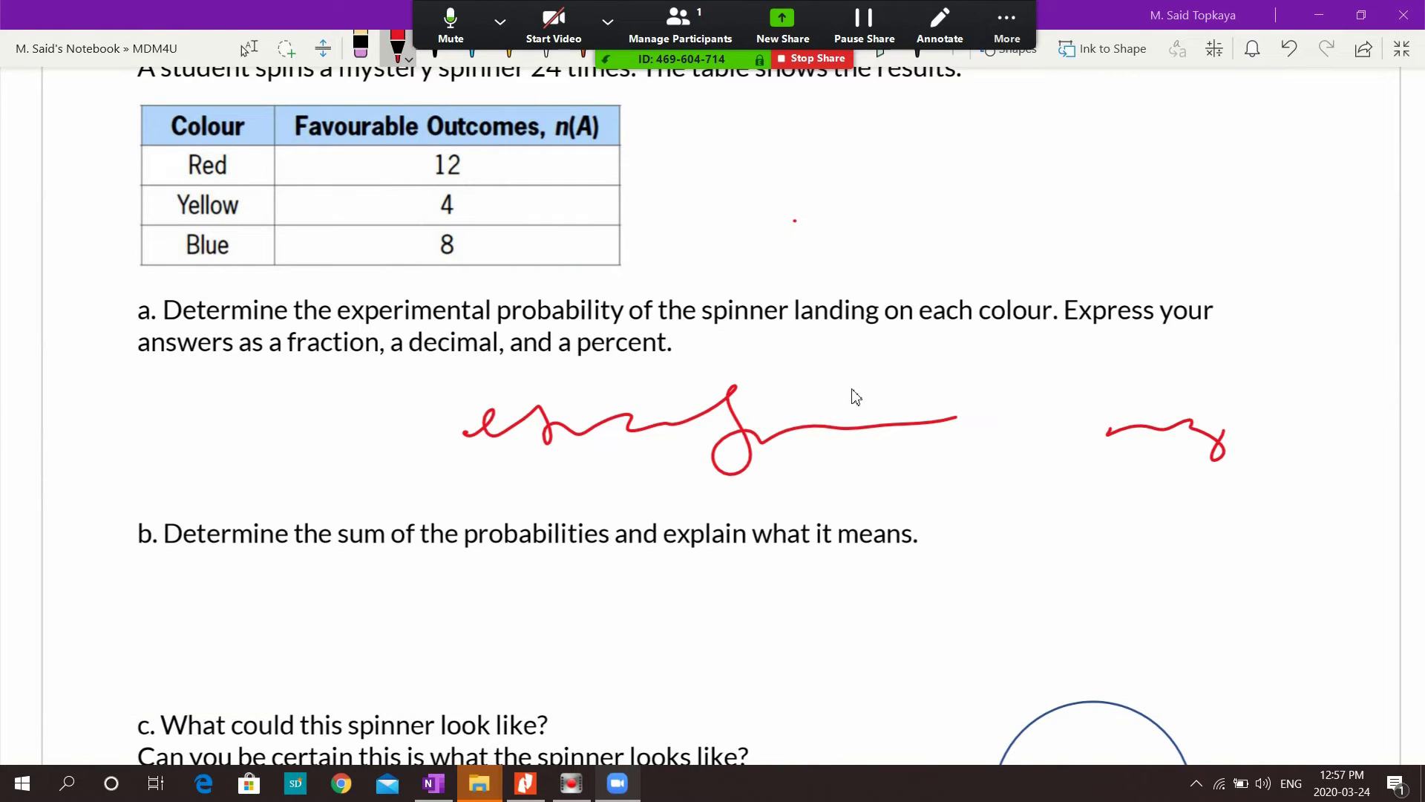
# Check the audio and camera options in the Zoom sharing toolbar
pyautogui.scroll(-6, 893, 420)
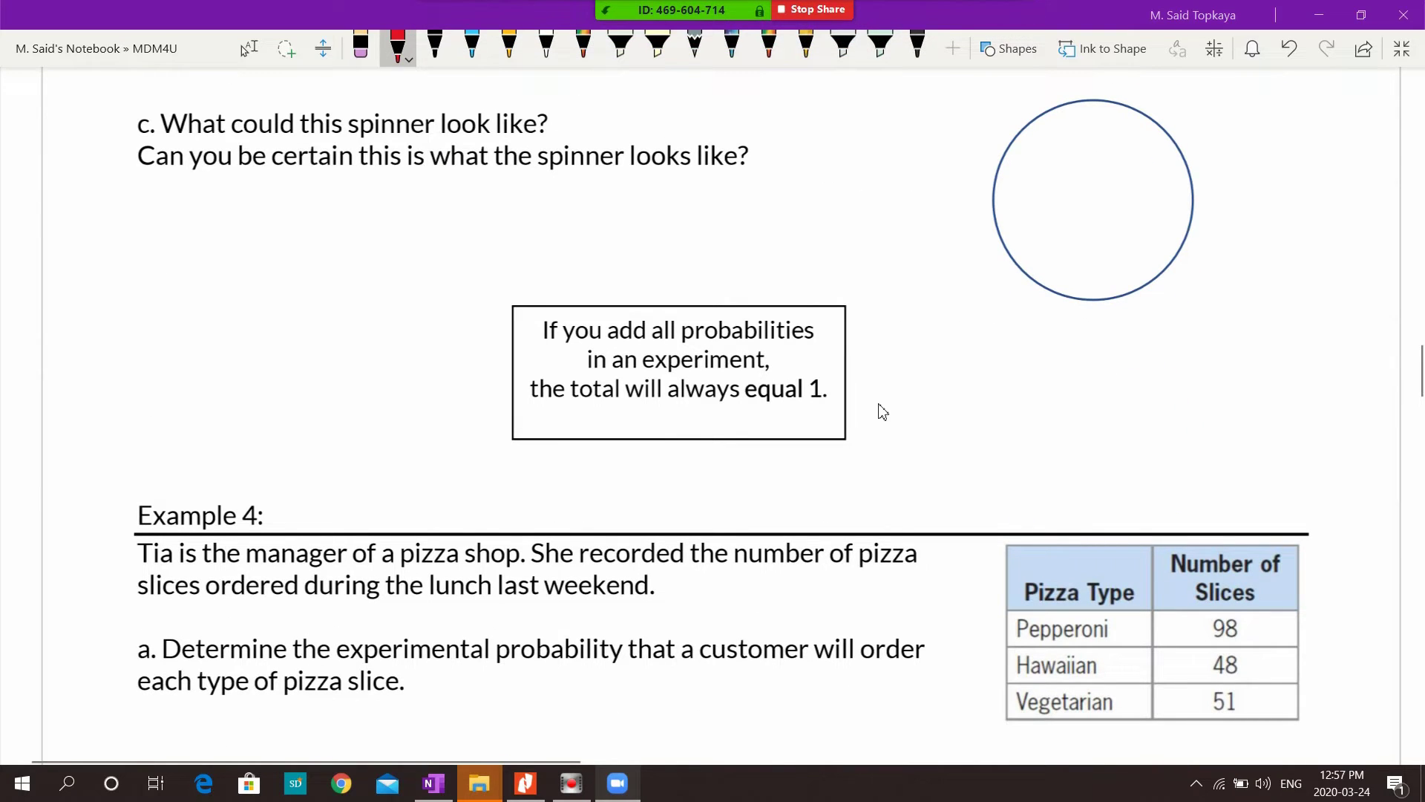
pyautogui.scroll(10, 887, 410)
pyautogui.scroll(2, 893, 407)
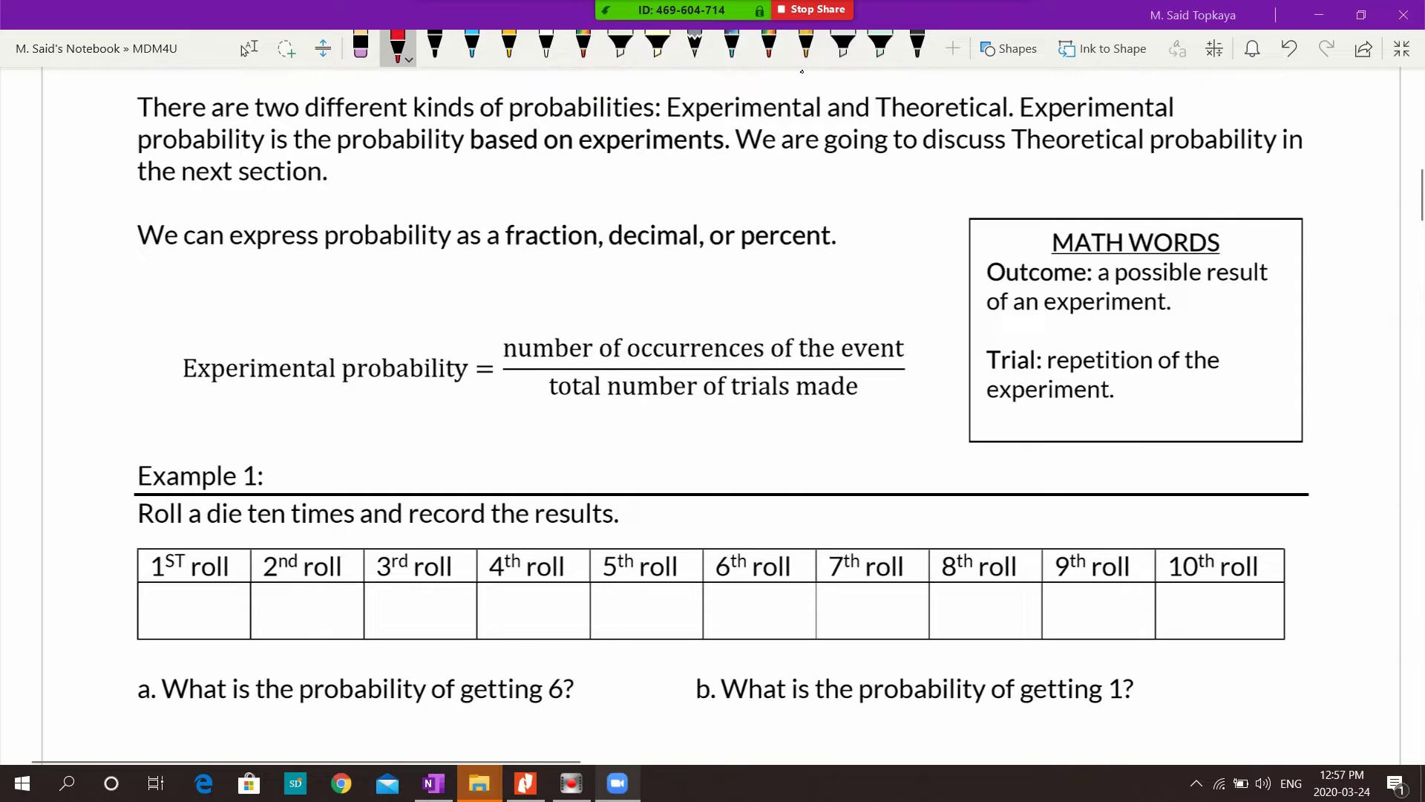
pyautogui.click(500, 22)
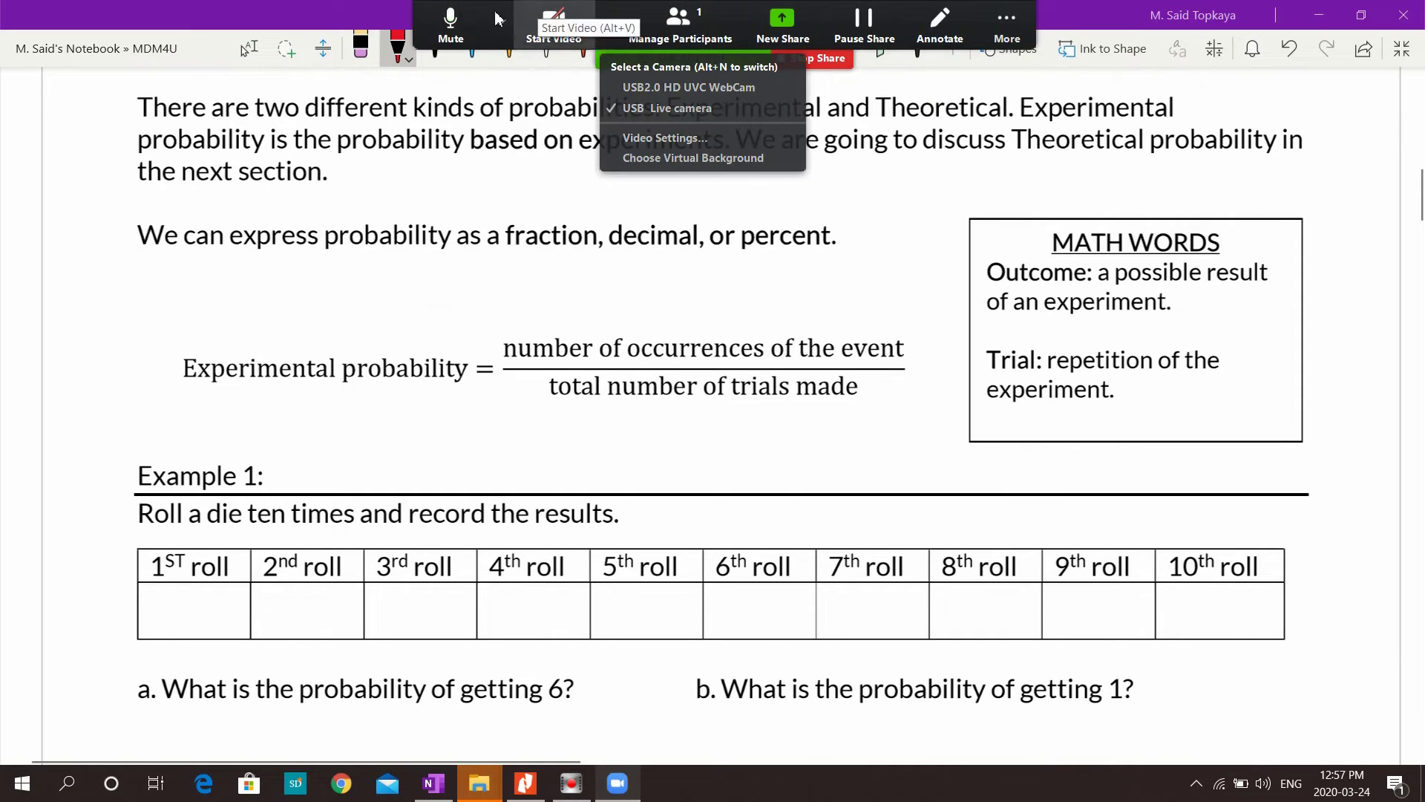
pyautogui.click(608, 22)
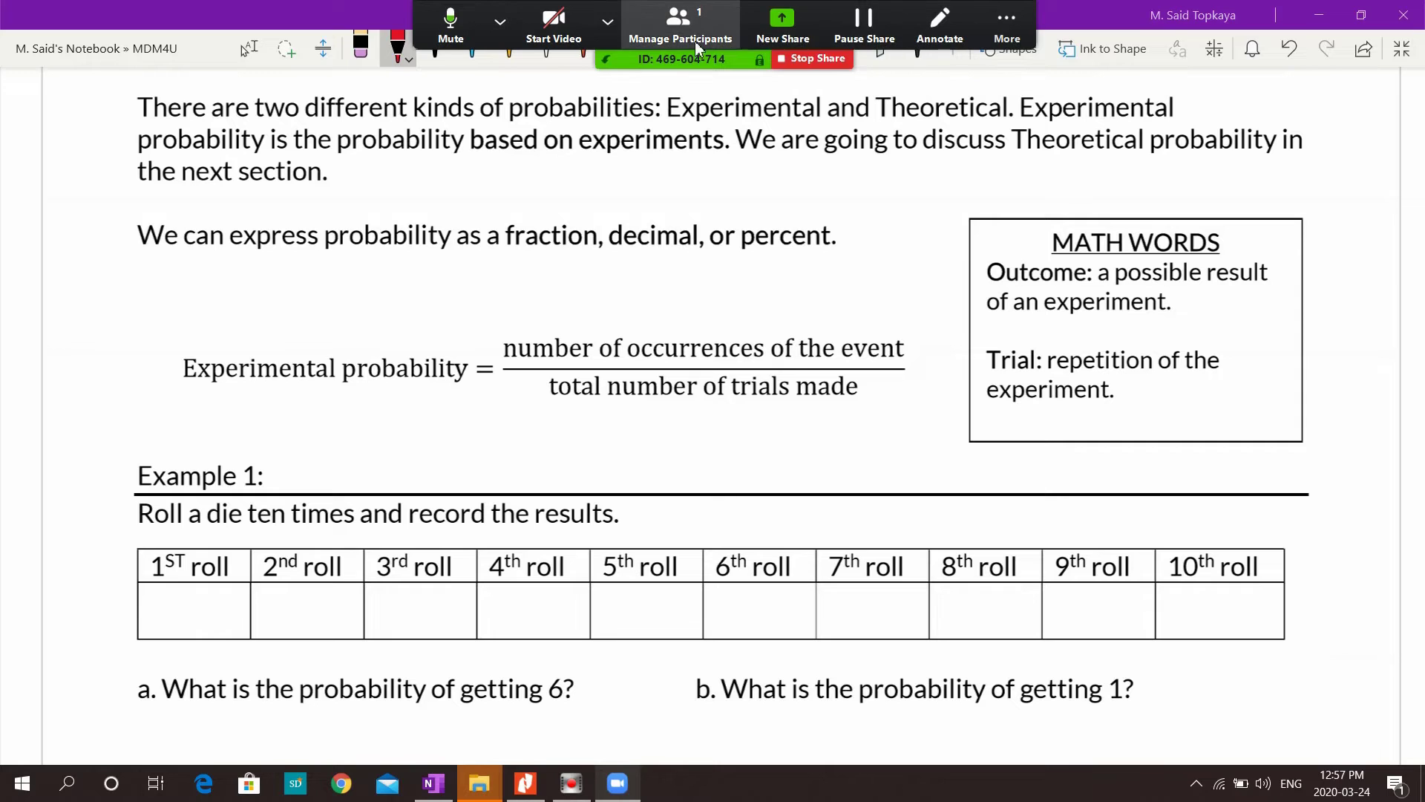
# Open the Zoom group chat from More and resize it into the top-right corner
pyautogui.click(998, 37)
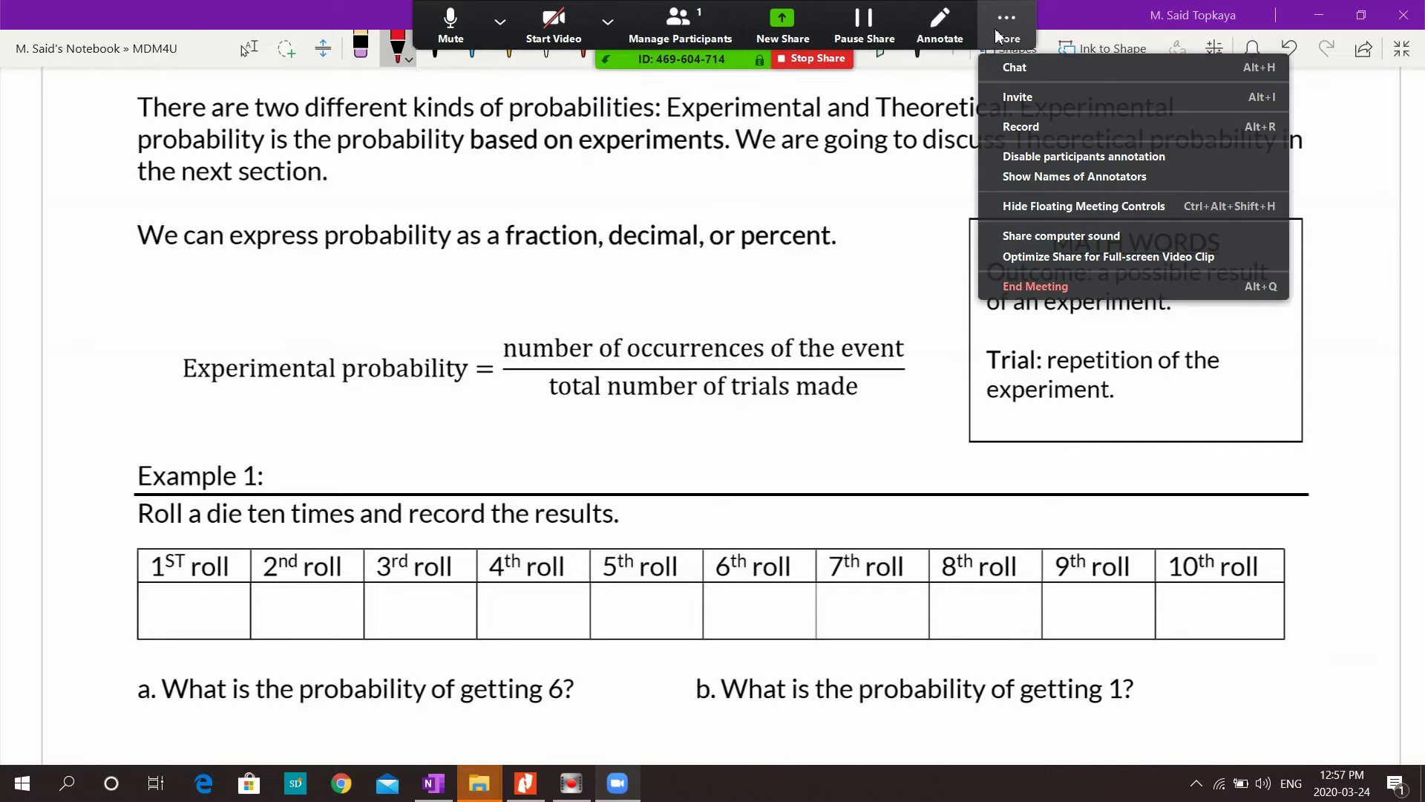
pyautogui.click(1015, 65)
pyautogui.moveTo(673, 220)
pyautogui.mouseDown()
pyautogui.moveTo(1218, 72)
pyautogui.moveTo(1146, 427)
pyautogui.mouseUp()
pyautogui.moveTo(1061, 401); pyautogui.dragTo(1193, 514)
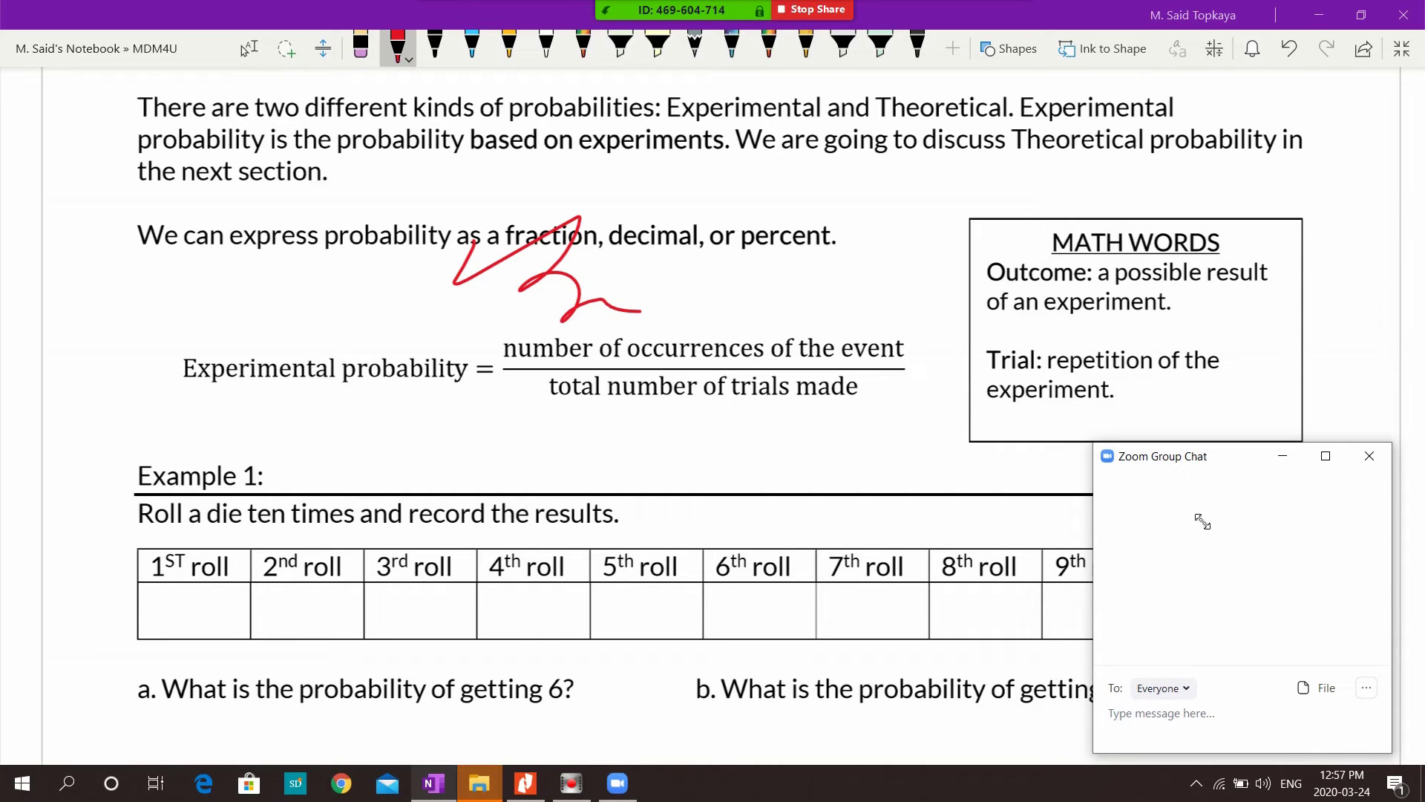
pyautogui.moveTo(1204, 452); pyautogui.dragTo(1217, 71)
# Bring Chrome's new tab forward and close the Zoom group chat
pyautogui.click(605, 34)
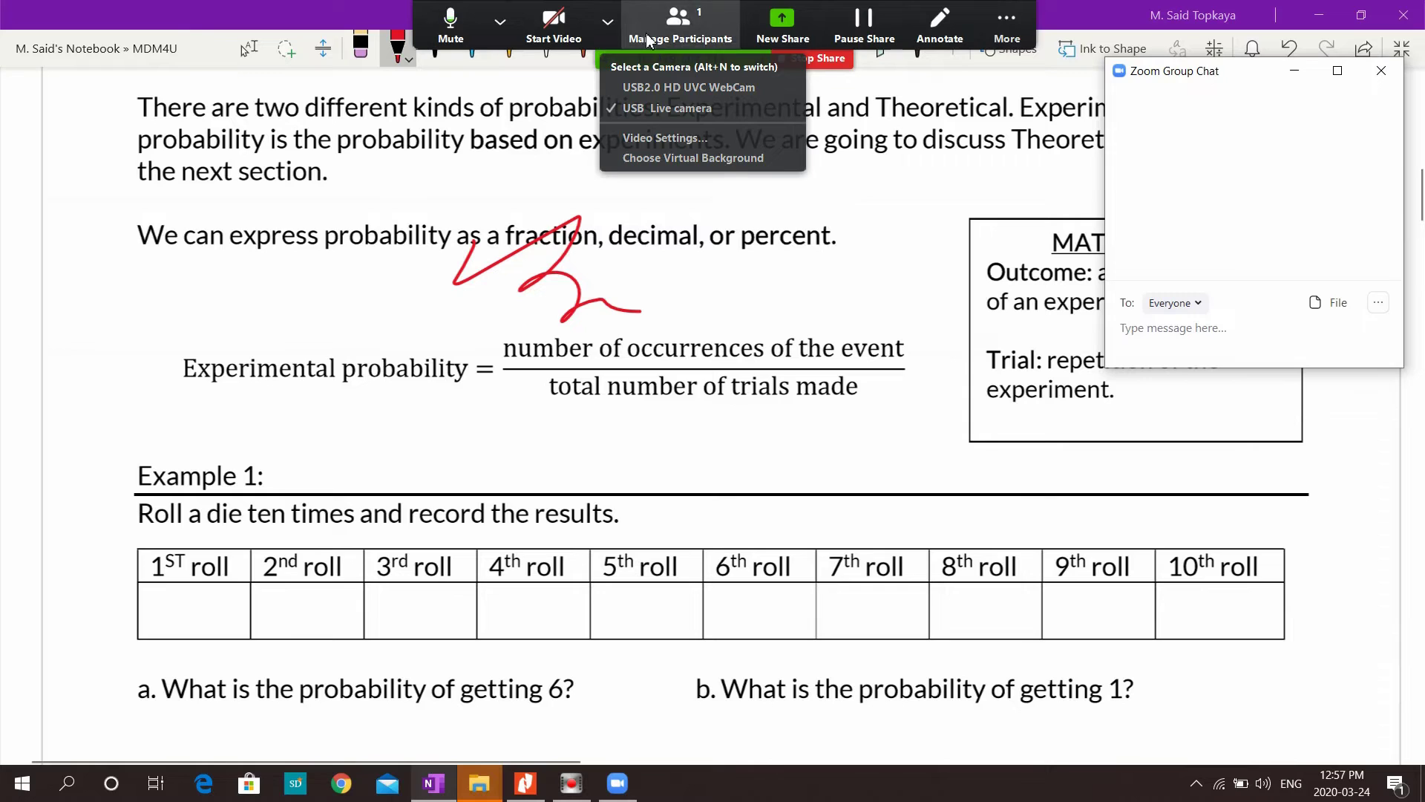
pyautogui.click(677, 352)
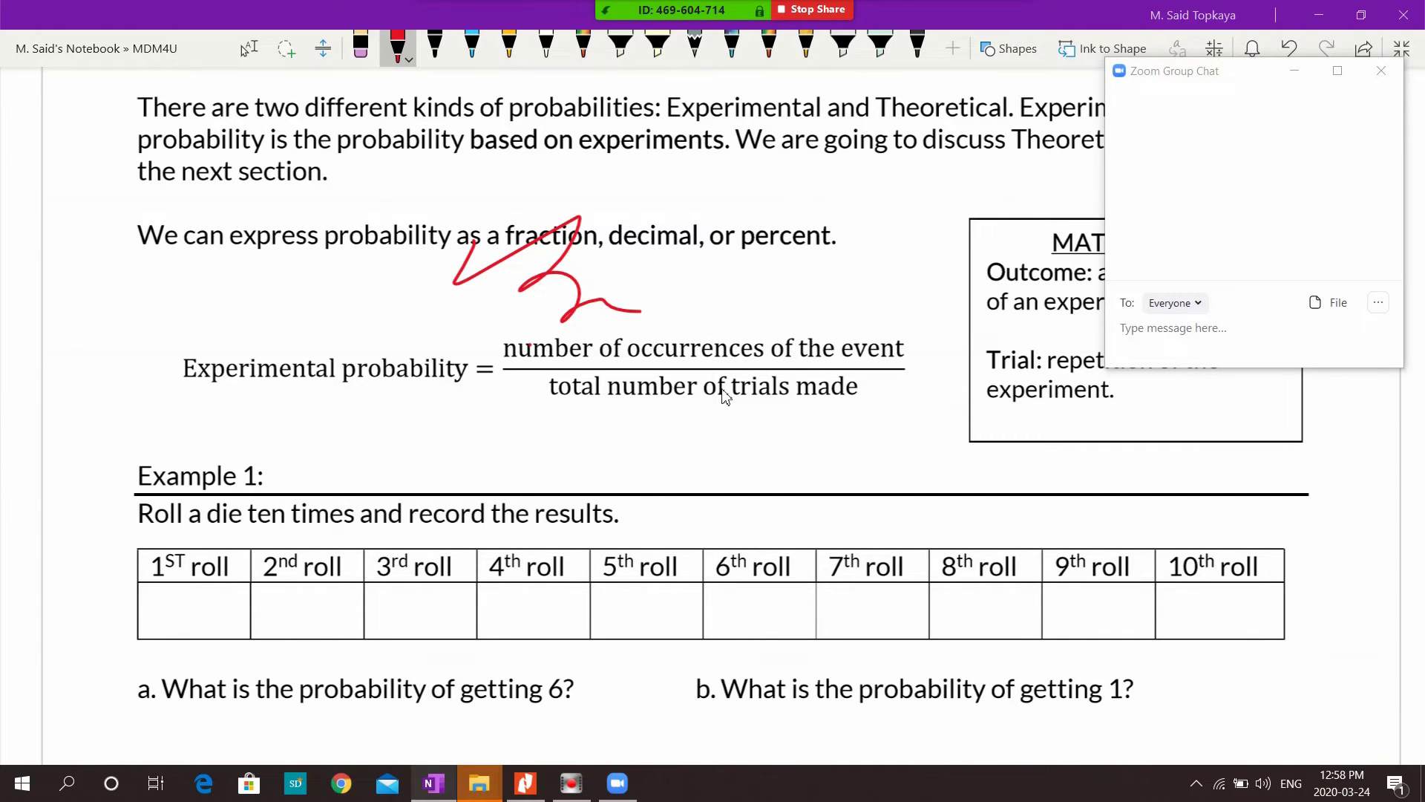
pyautogui.click(341, 783)
pyautogui.click(1380, 72)
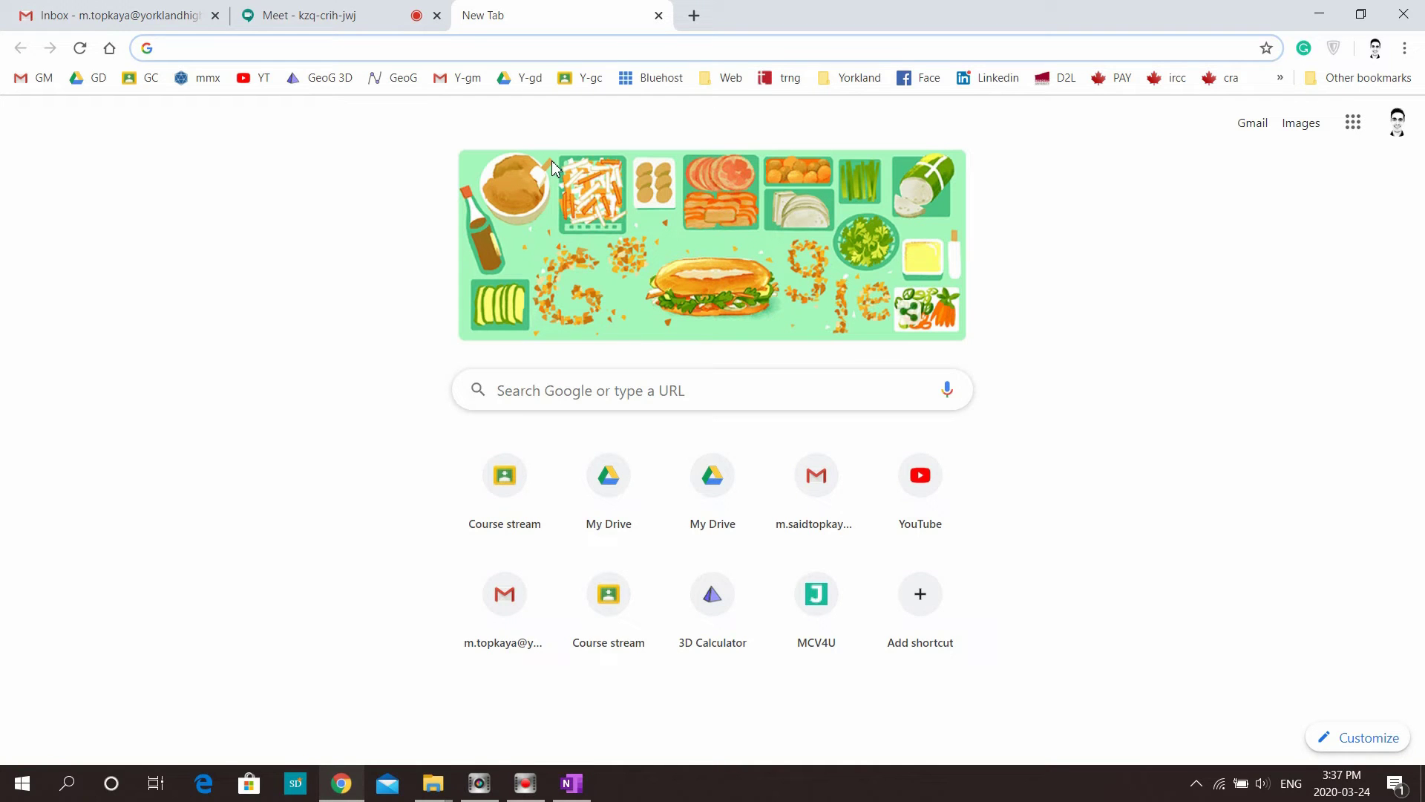
# Present your entire screen to the Google Meet call via Present now
pyautogui.click(348, 17)
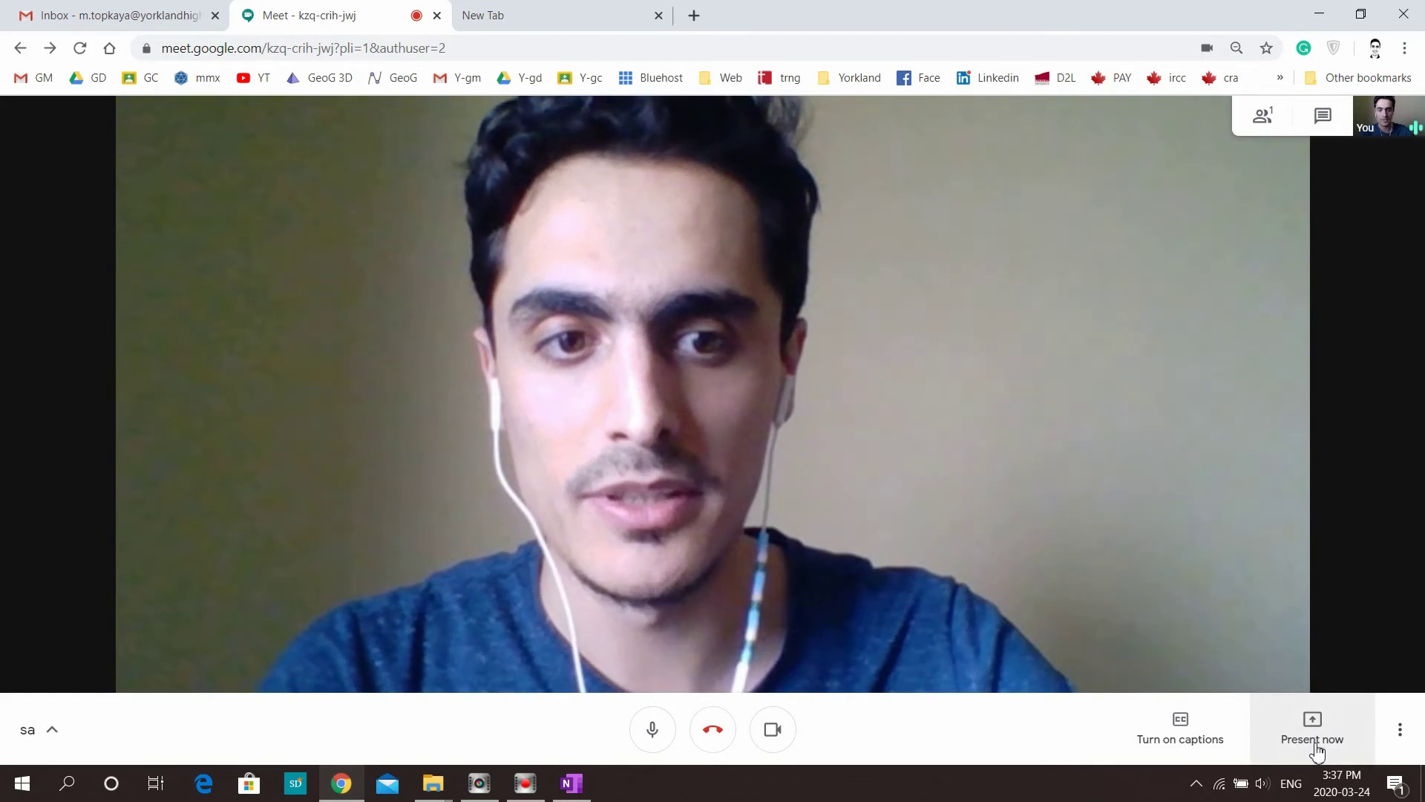
pyautogui.click(1316, 749)
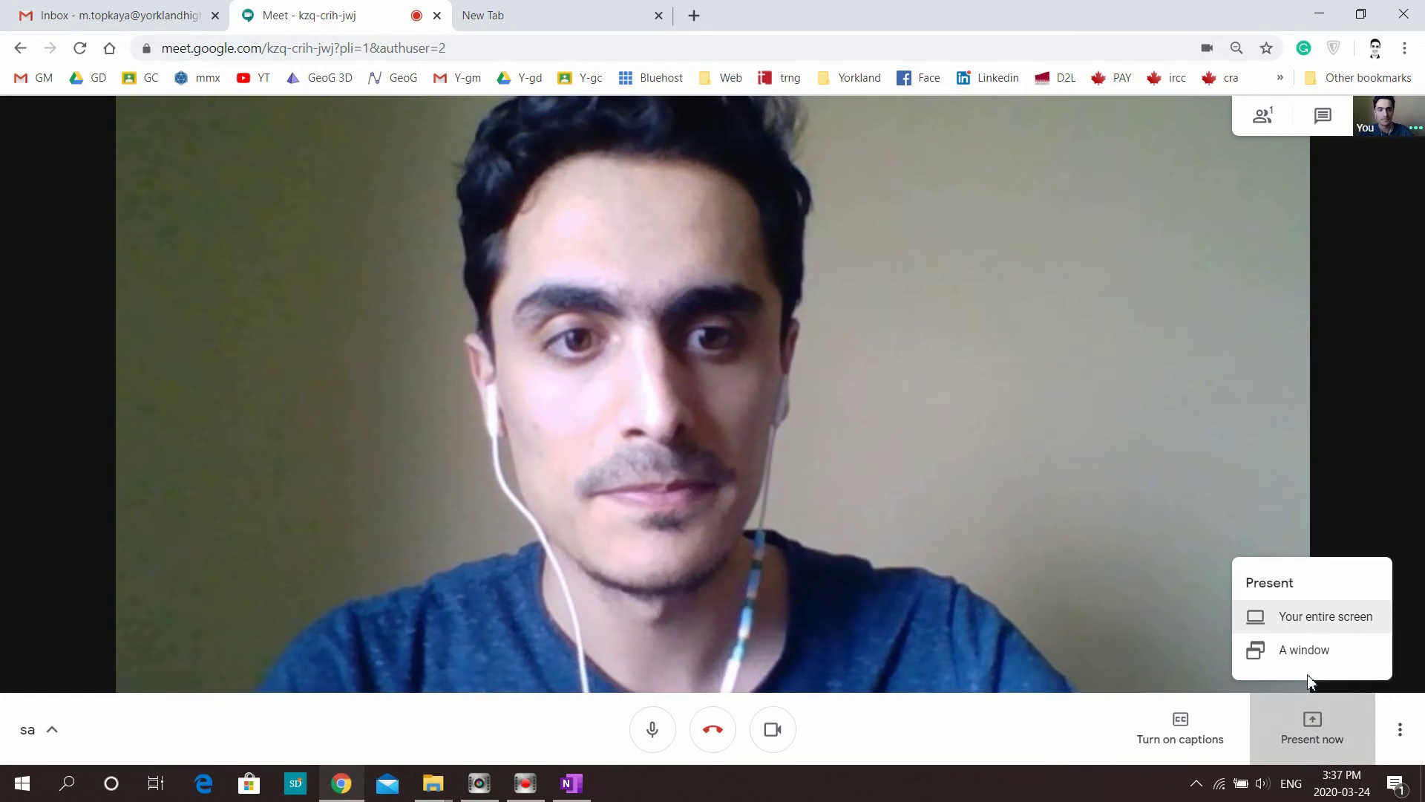
pyautogui.click(1296, 623)
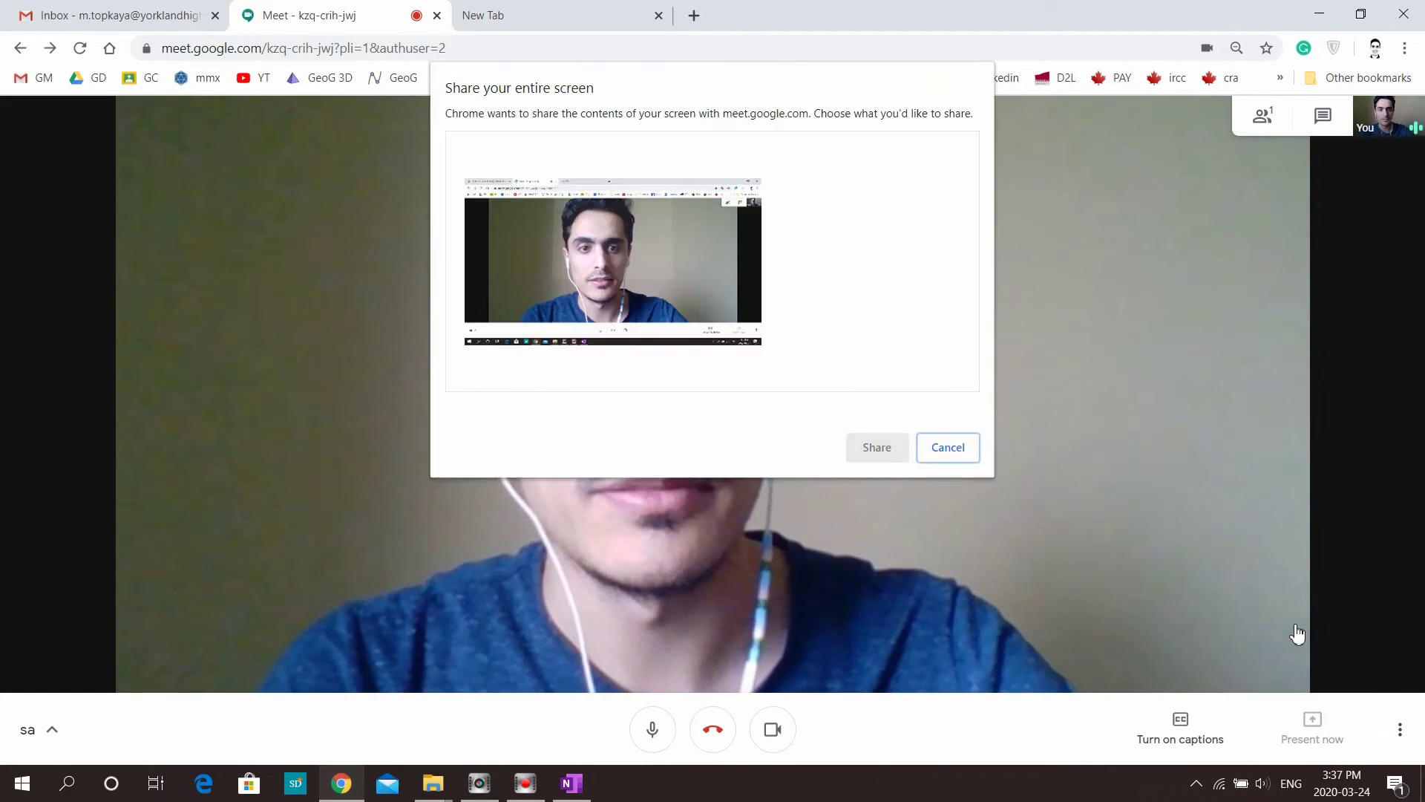
pyautogui.click(648, 296)
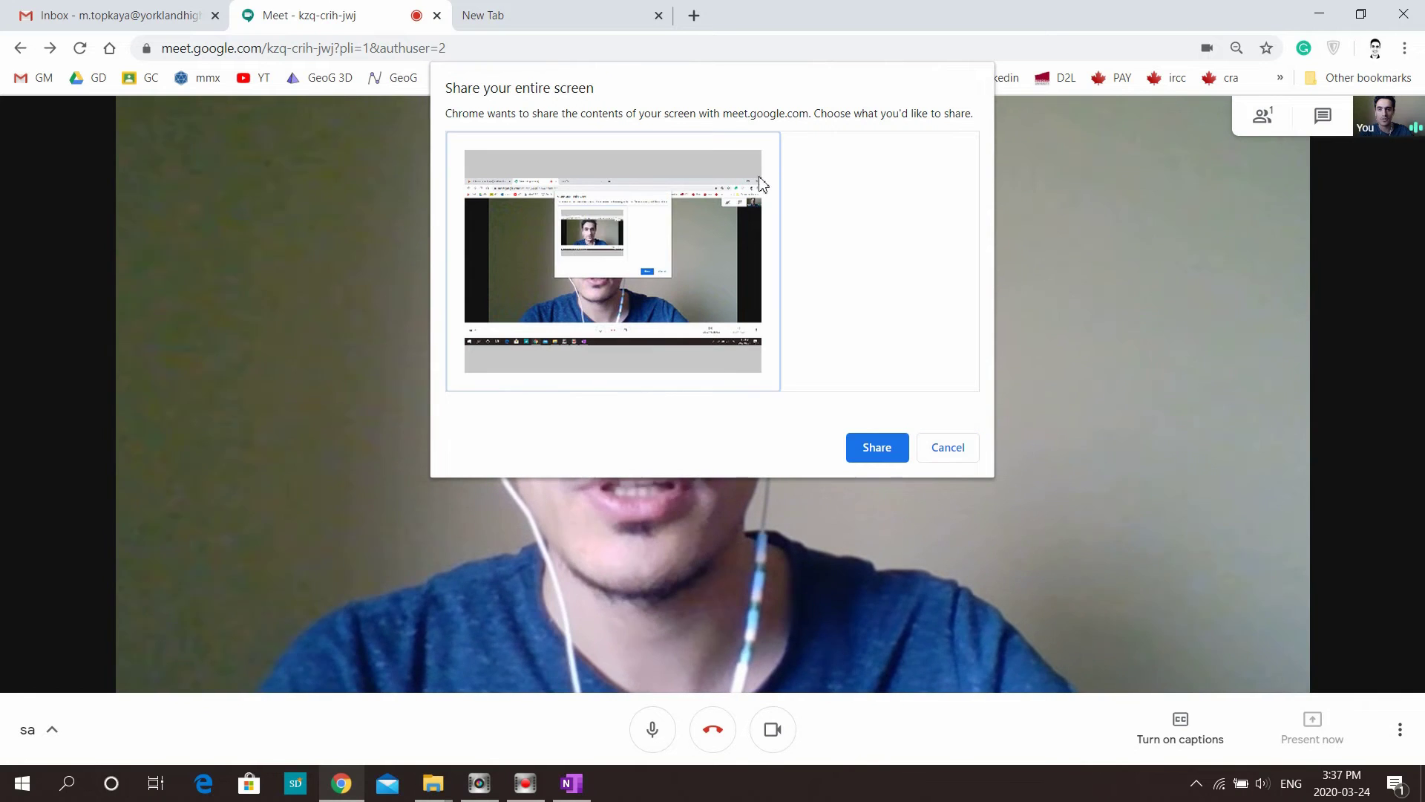
pyautogui.click(879, 446)
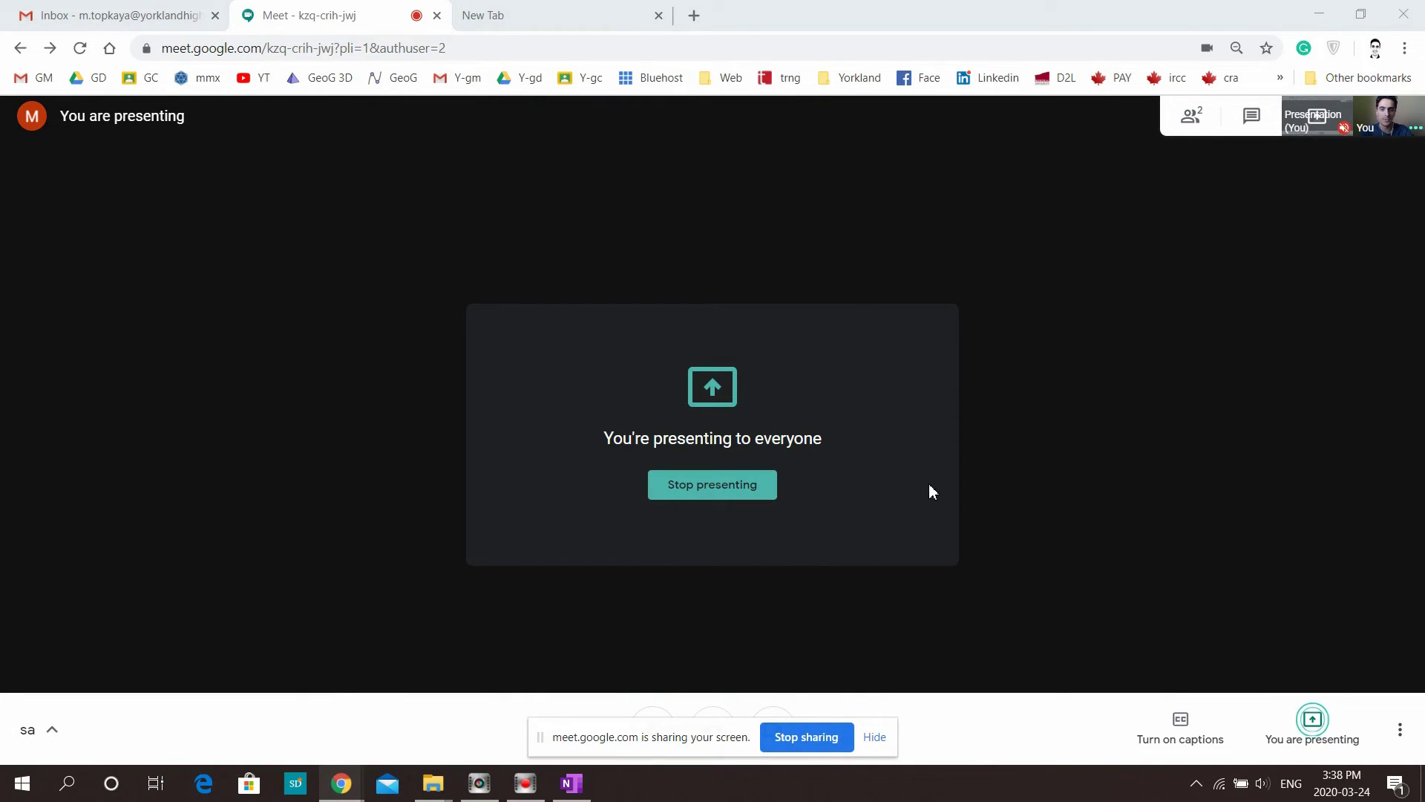
# Show the OneNote lesson full screen on Example 3's spinner results and questions
pyautogui.click(570, 783)
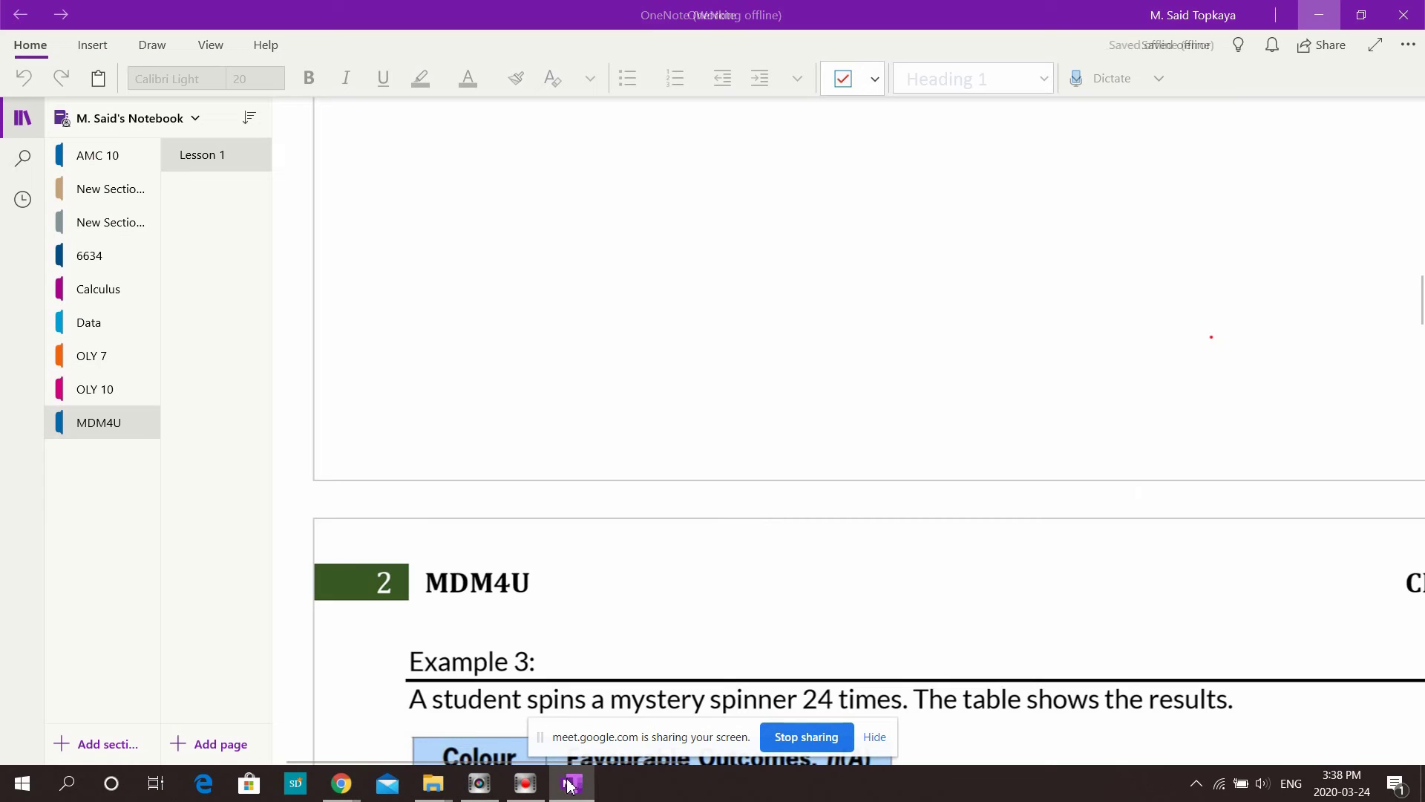
pyautogui.scroll(-8, 846, 411)
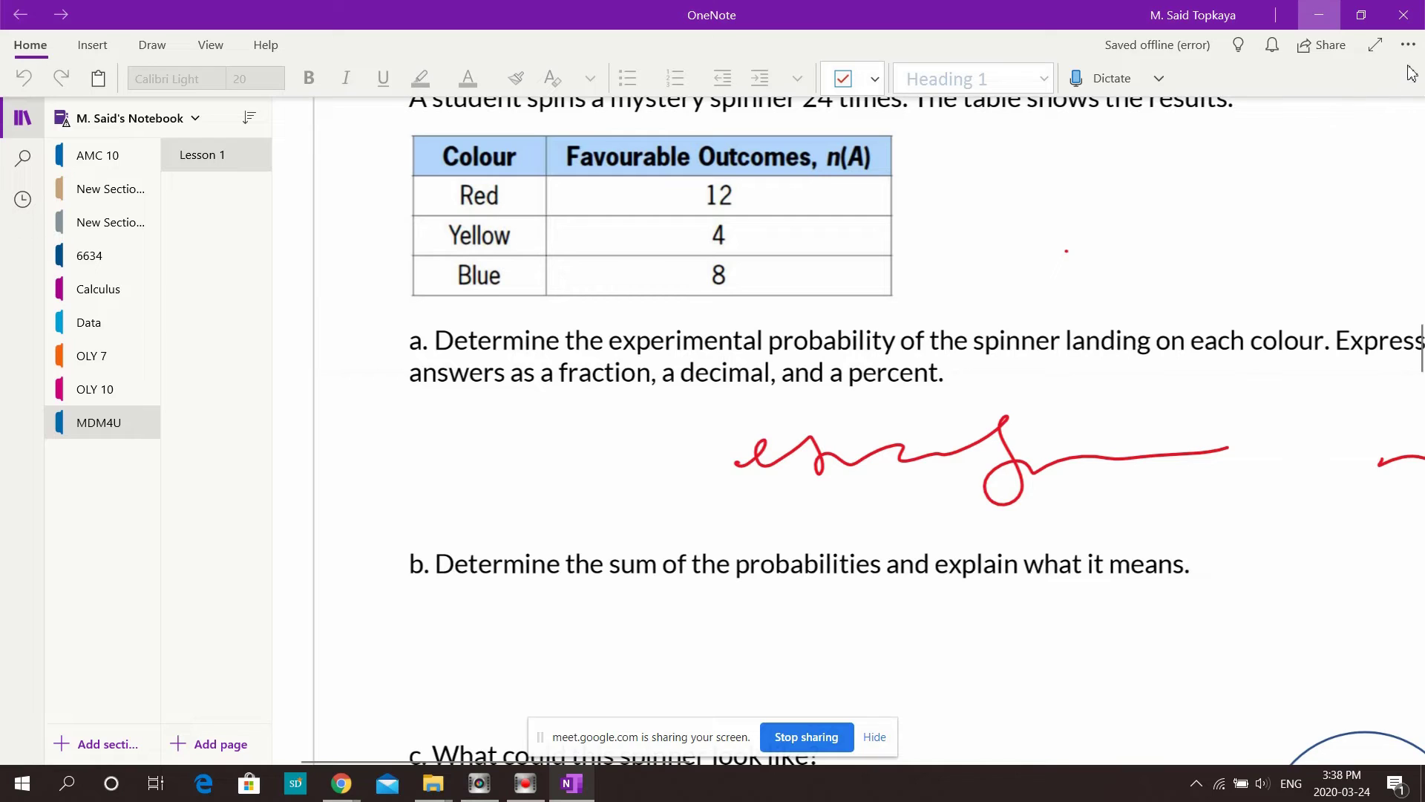
pyautogui.click(1375, 52)
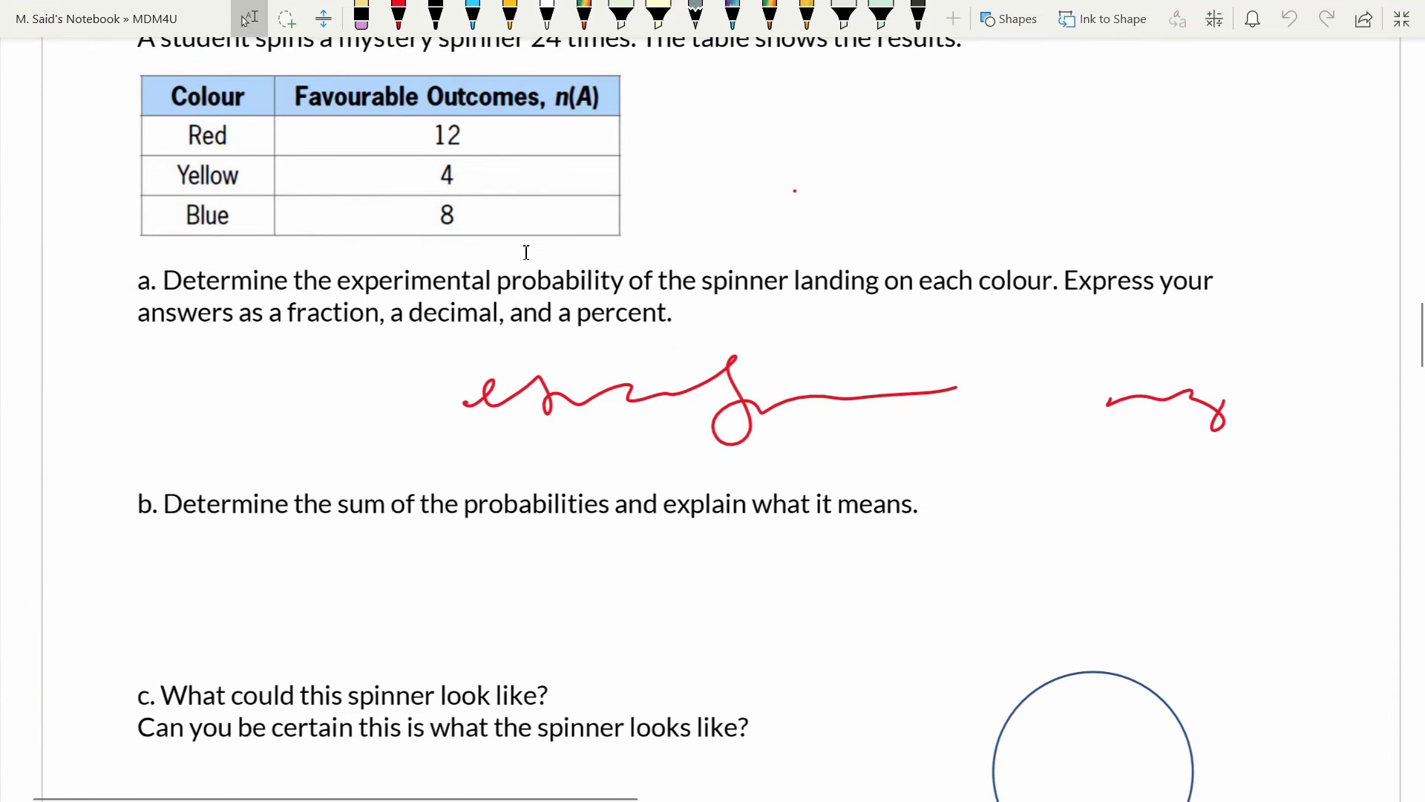
pyautogui.scroll(8, 526, 252)
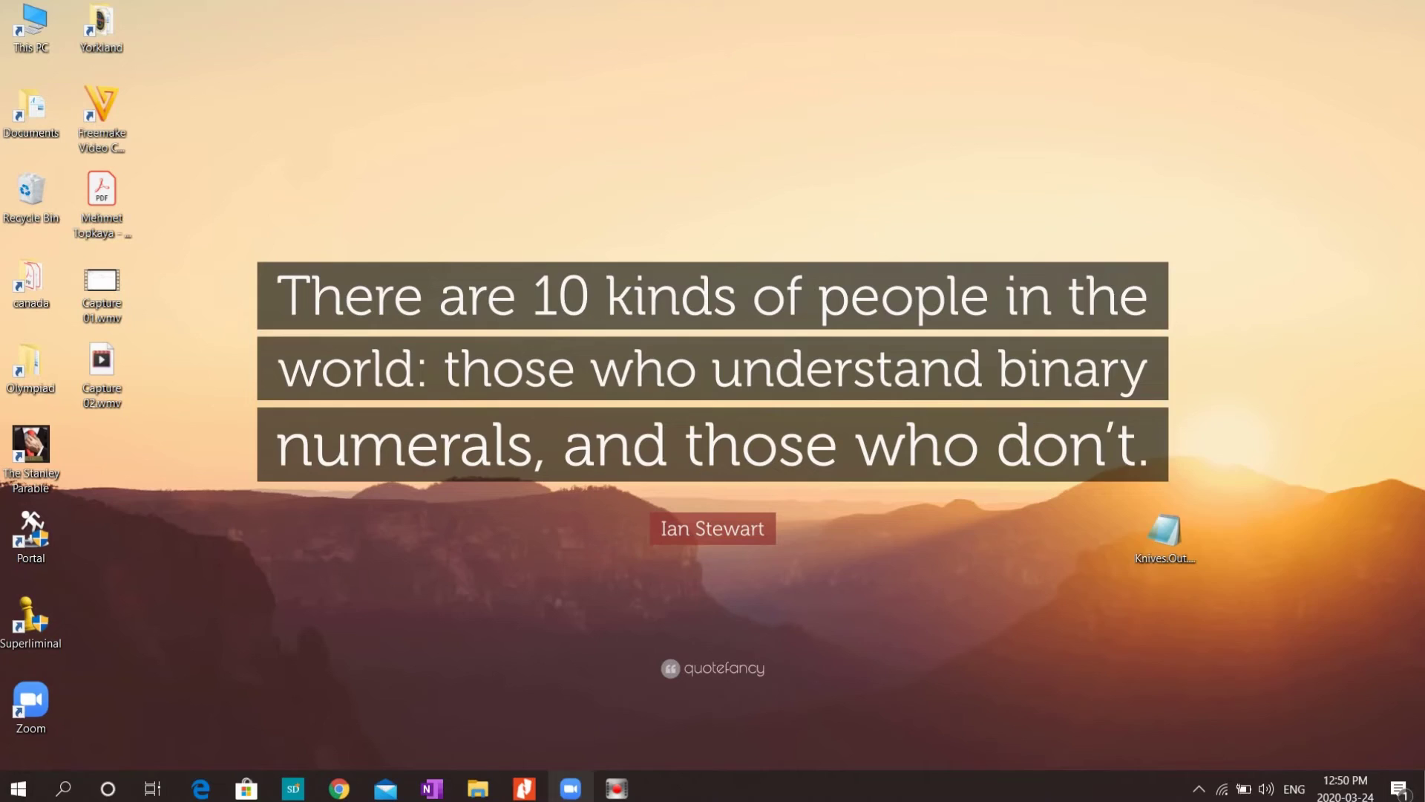
# Extend the Windows desktop onto the second monitor with the Win+P projection panel
pyautogui.press('super+p')
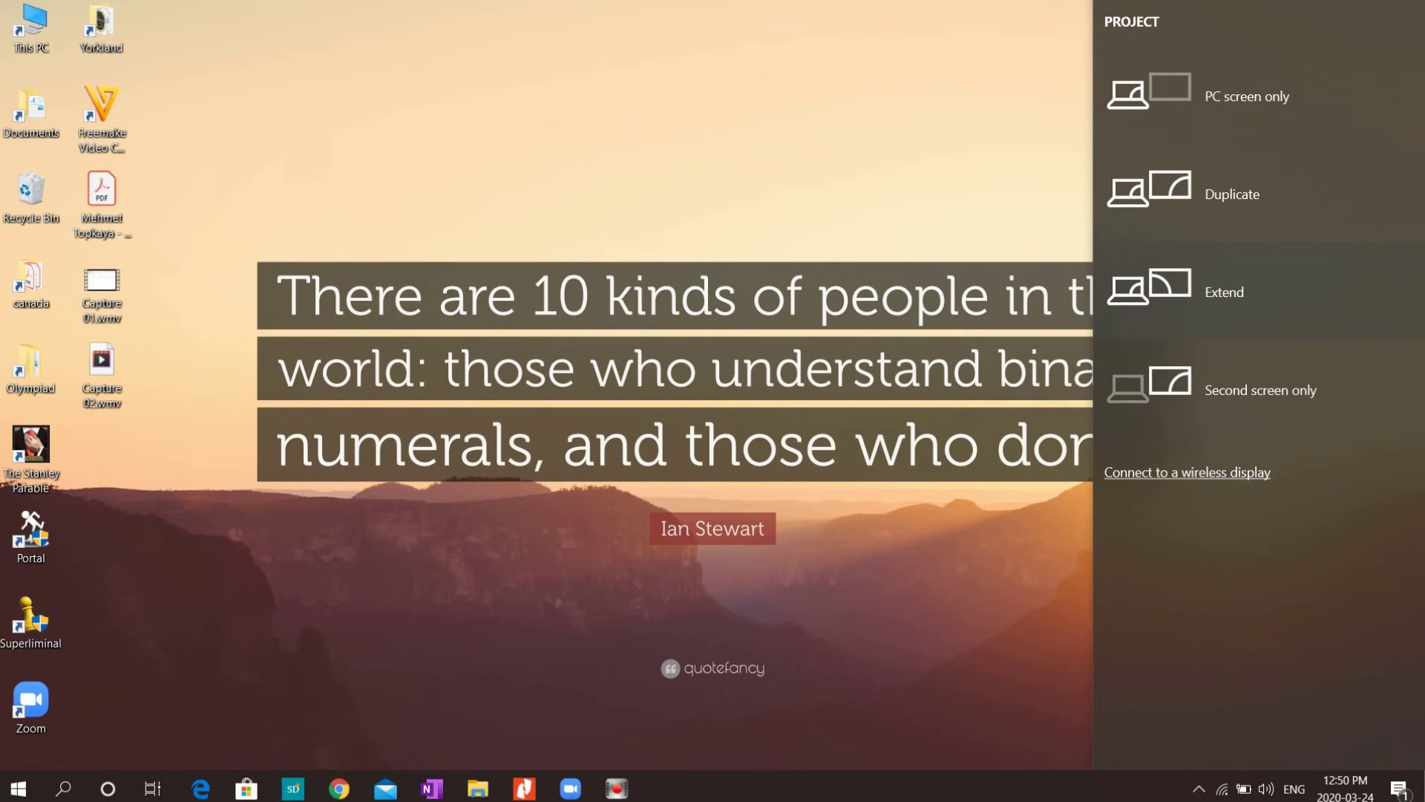
pyautogui.click(1205, 314)
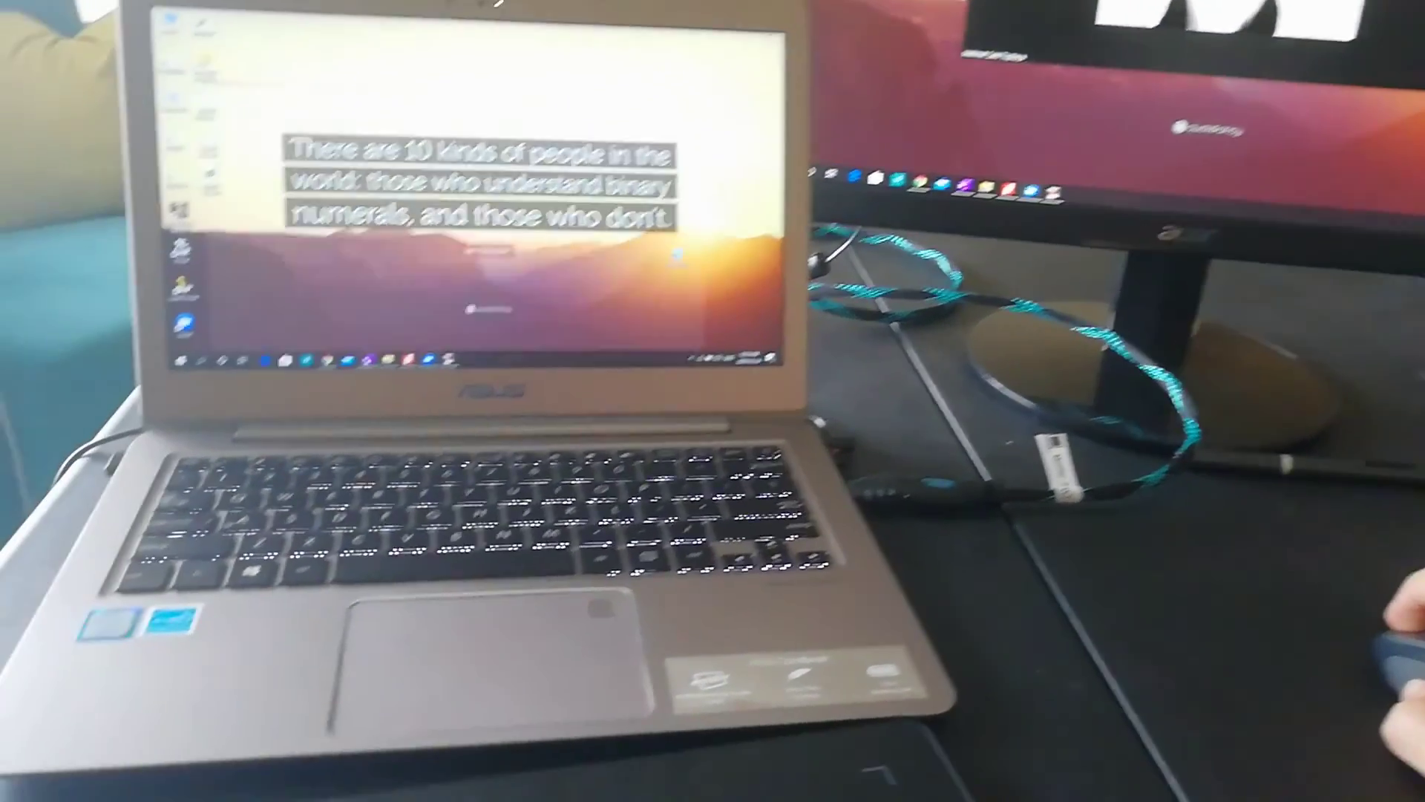
# Put the OneNote spinner worksheet on the laptop screen, checking the video call window in between
pyautogui.click(213, 458)
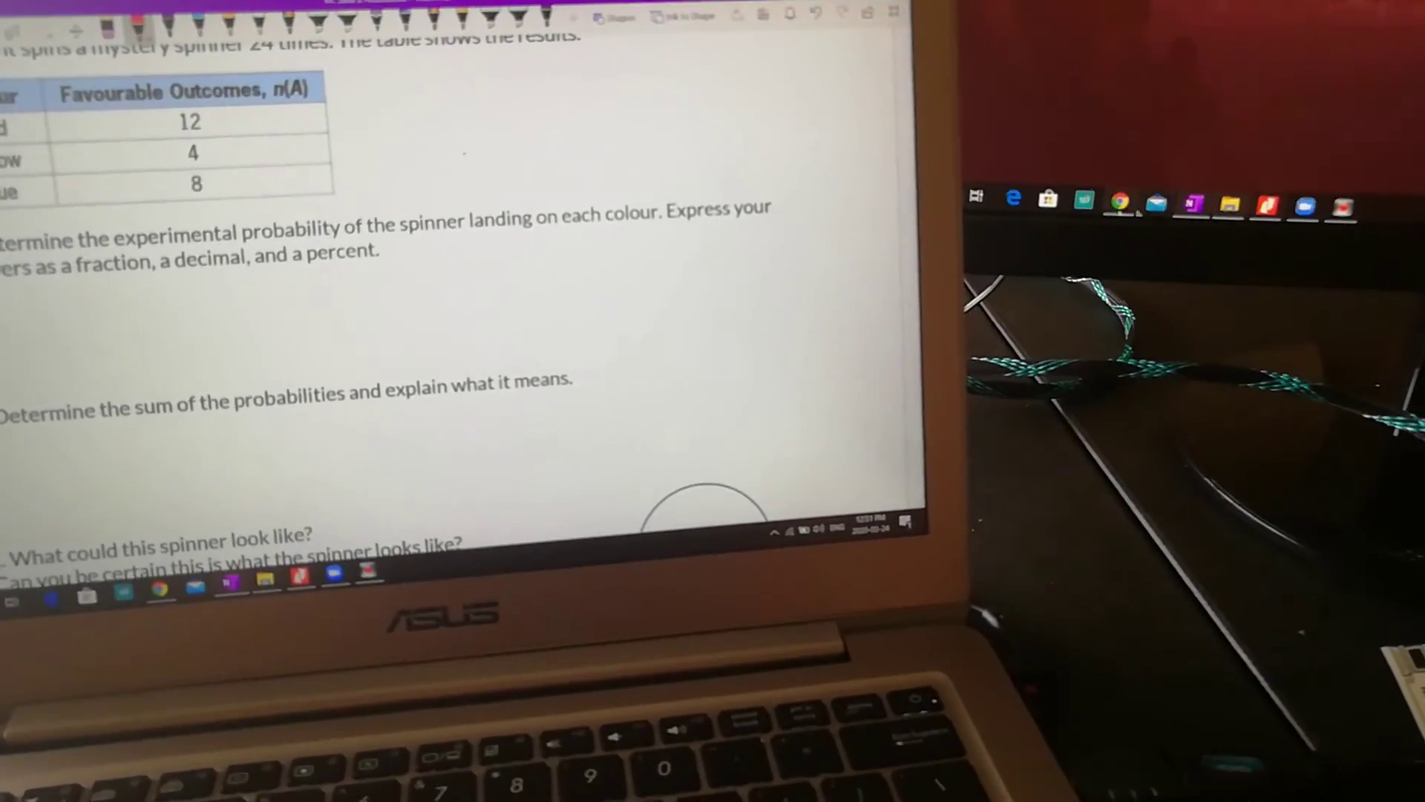
pyautogui.hotkey('alt', 'Tab')
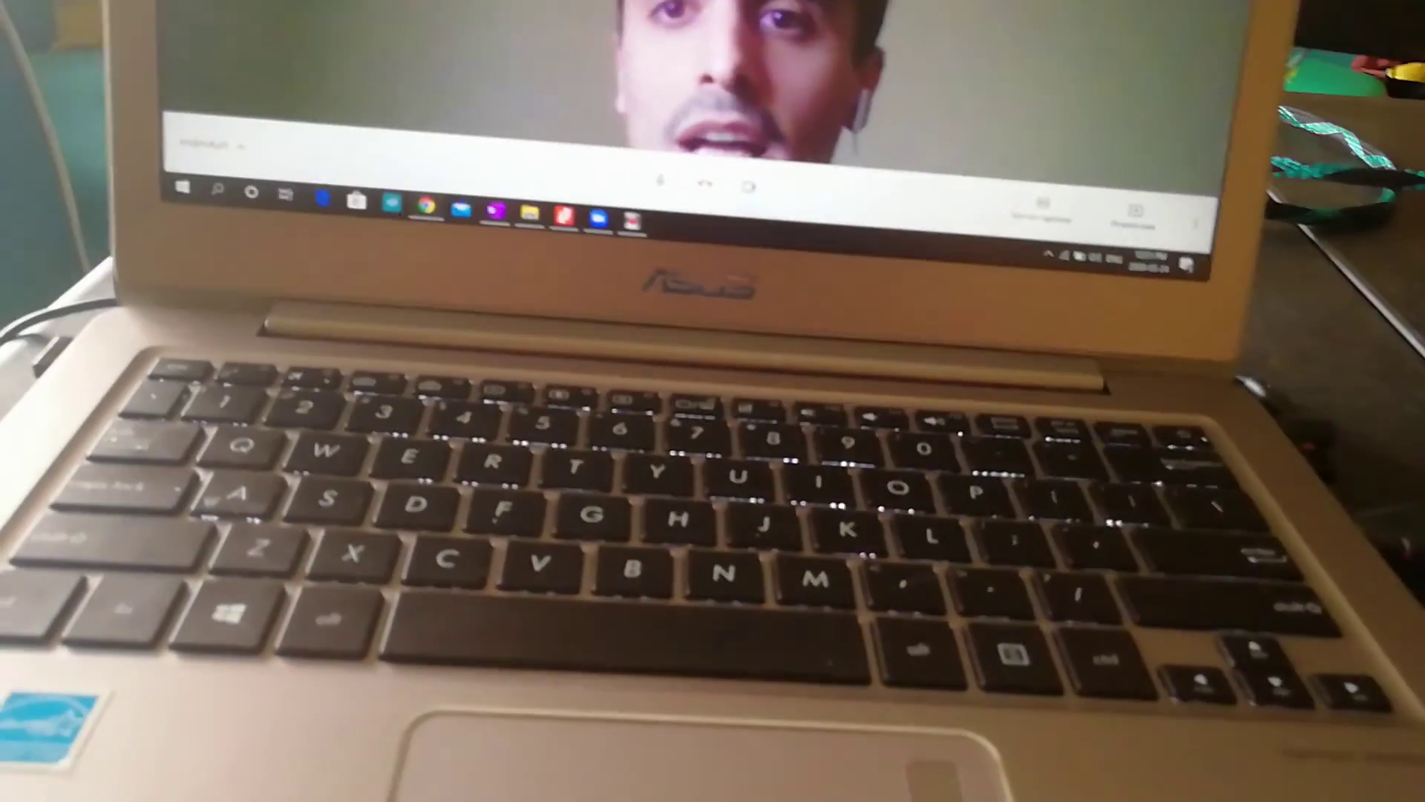
pyautogui.hotkey('alt', 'Tab')
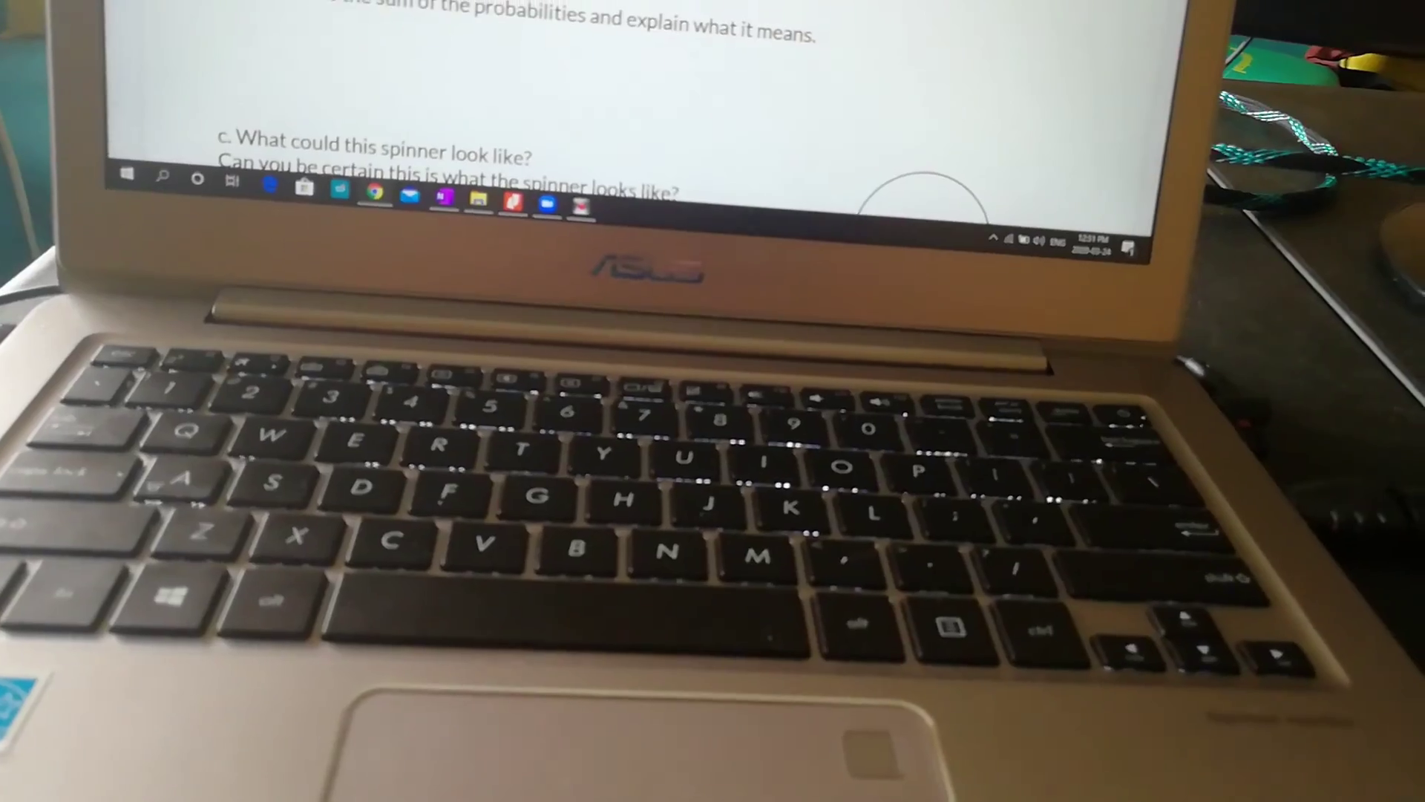